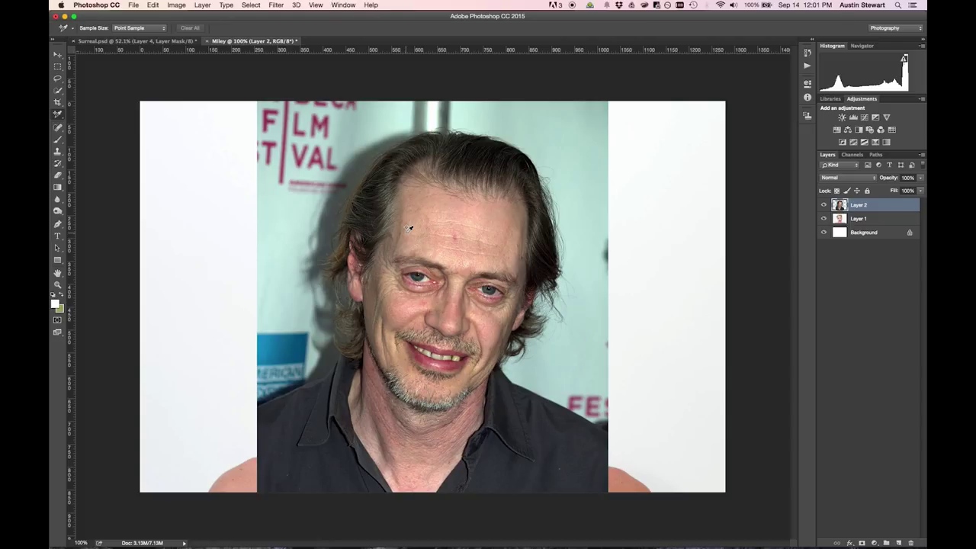
Lower Layer 2's opacity to 50% and set its blend mode to Multiply so both faces show through.
click(58, 54)
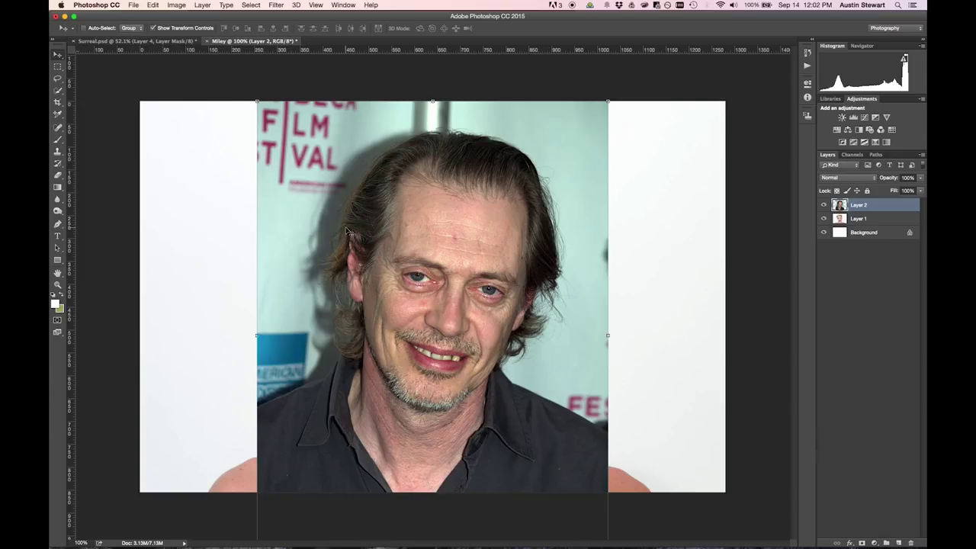
click(921, 191)
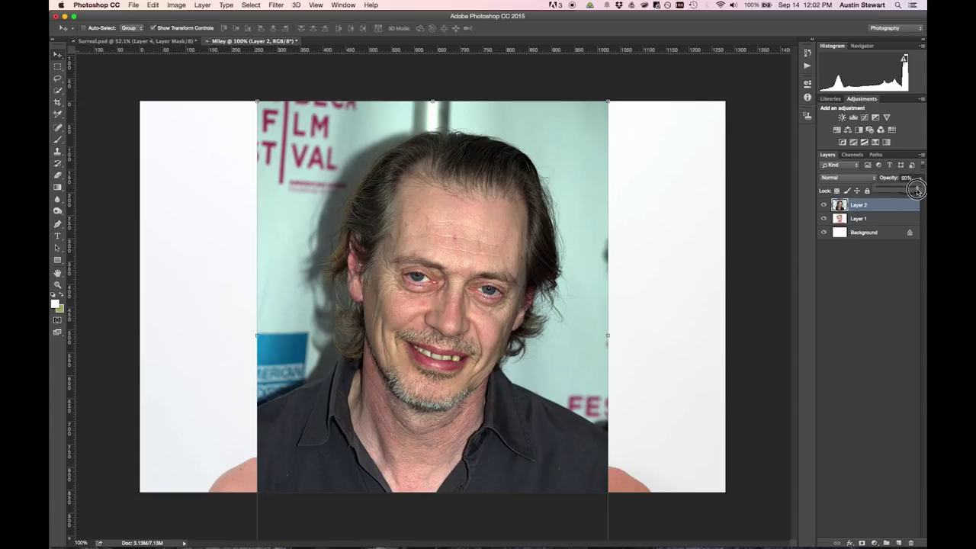
click(899, 189)
drag(899, 189, 900, 189)
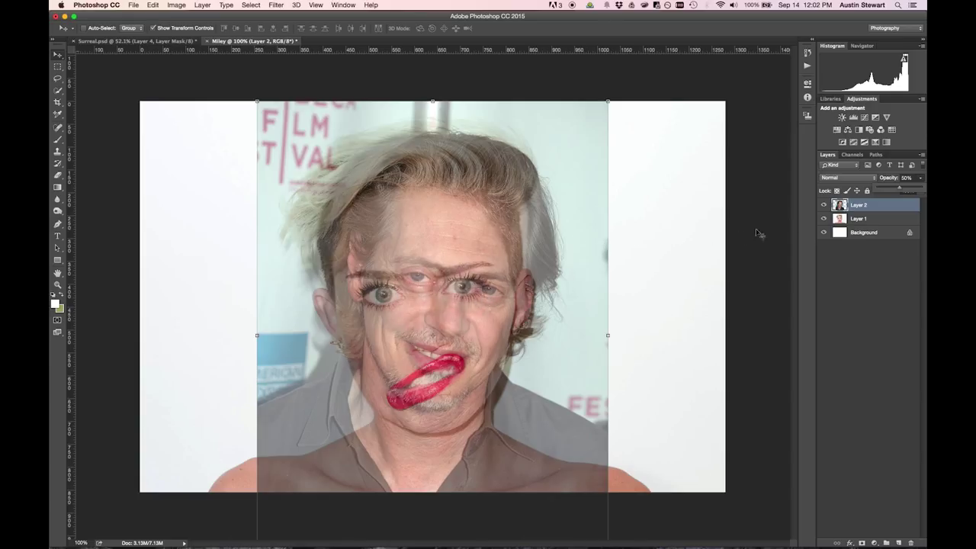
click(852, 177)
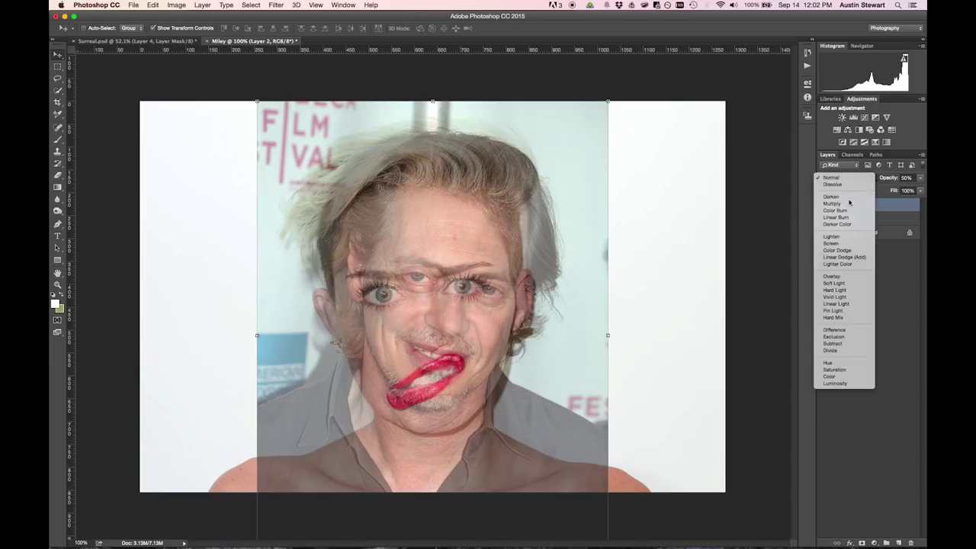
click(839, 204)
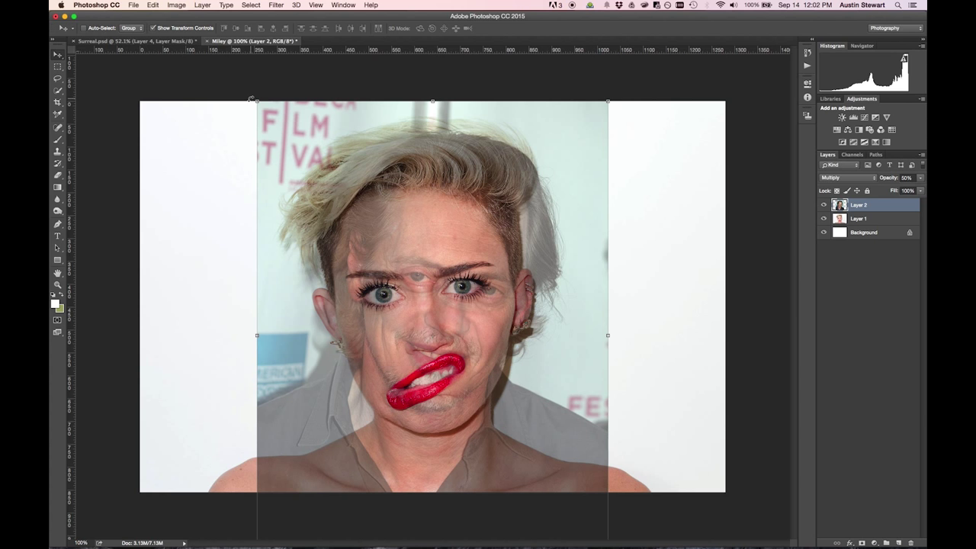
Rotate Layer 2 counter-clockwise to about -17.4° and move it to line up the eyes of both faces, with opacity at 63%.
drag(248, 97, 172, 116)
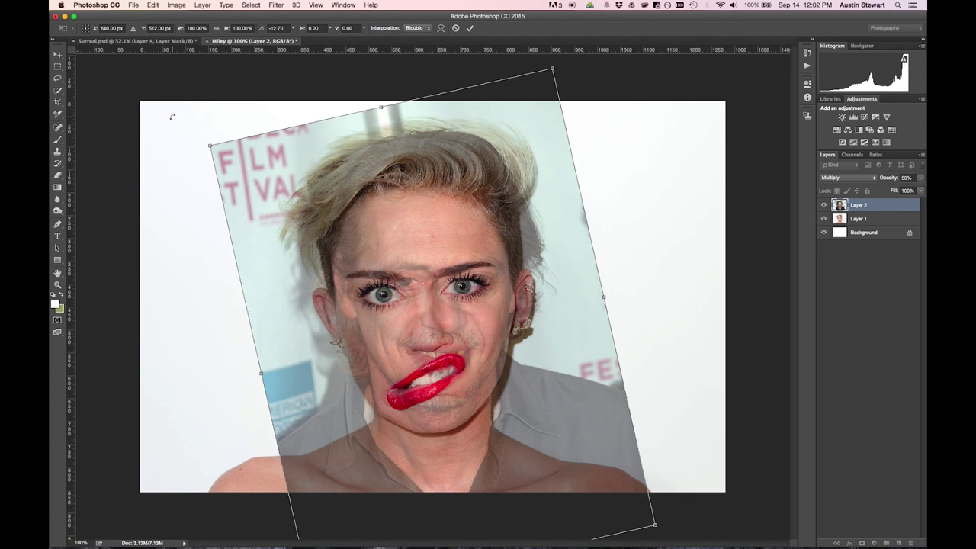
drag(454, 282, 421, 295)
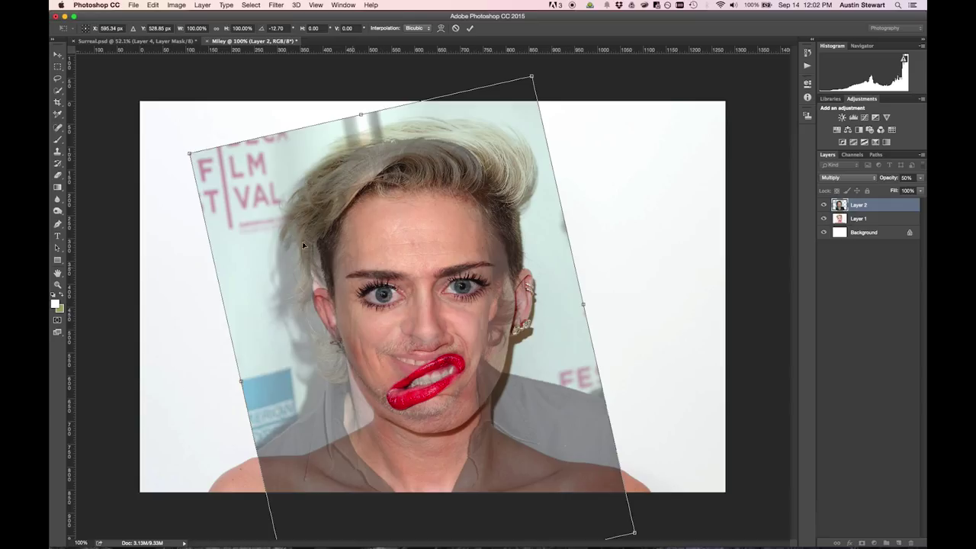
drag(920, 177, 906, 189)
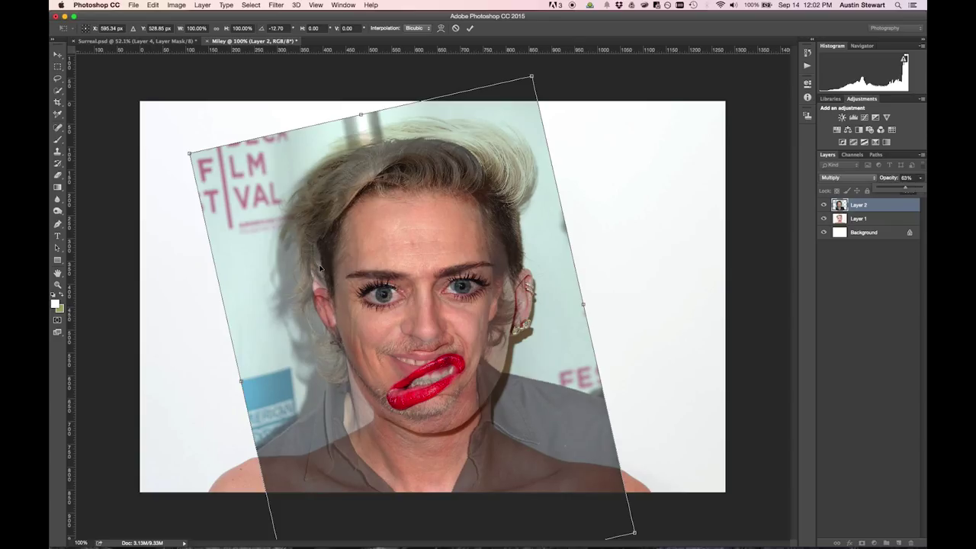
drag(180, 150, 163, 170)
mouse_move(413, 288)
mouse_down()
mouse_move(425, 289)
mouse_move(416, 288)
mouse_up()
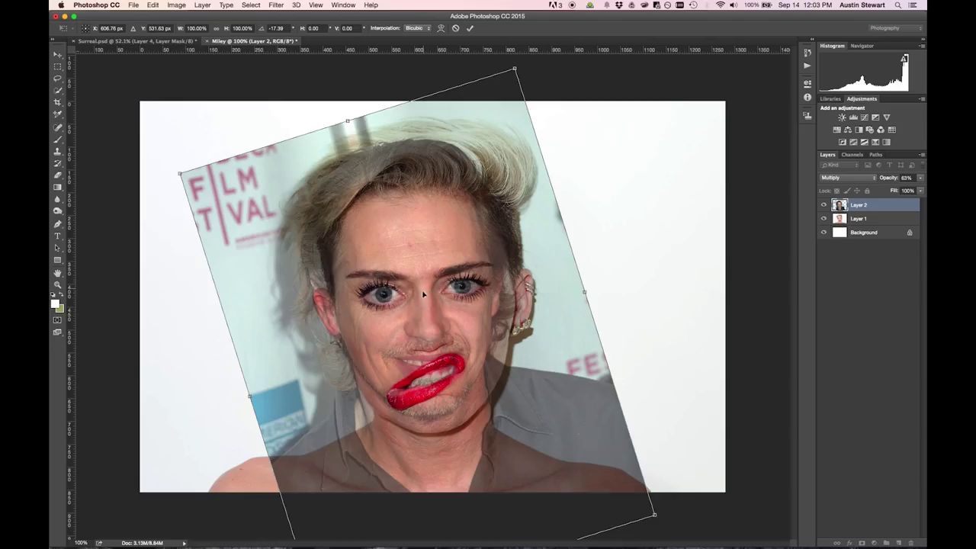
drag(418, 280, 417, 282)
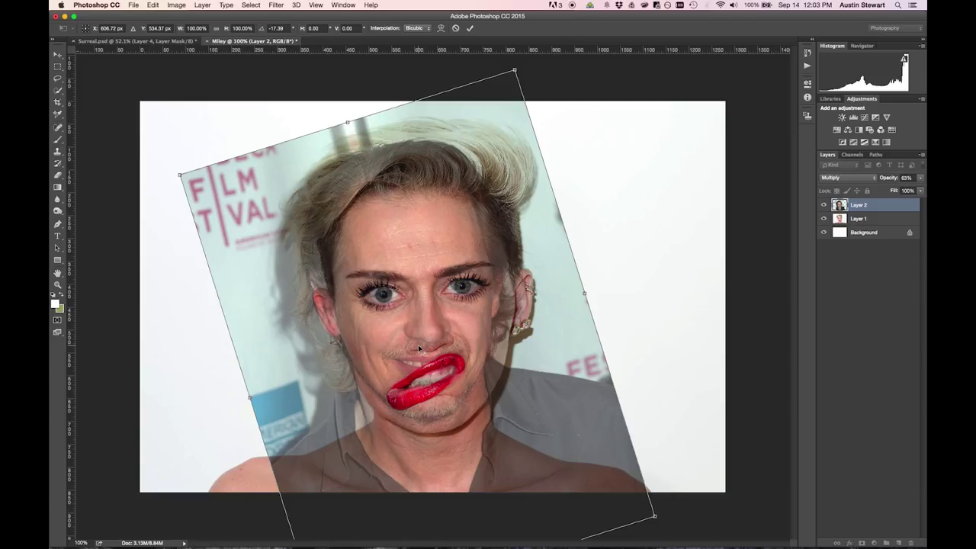
Place the transform's reference point between the eyes and scale Layer 2 proportionally to about 113.8%.
drag(419, 348, 425, 288)
drag(179, 175, 141, 160)
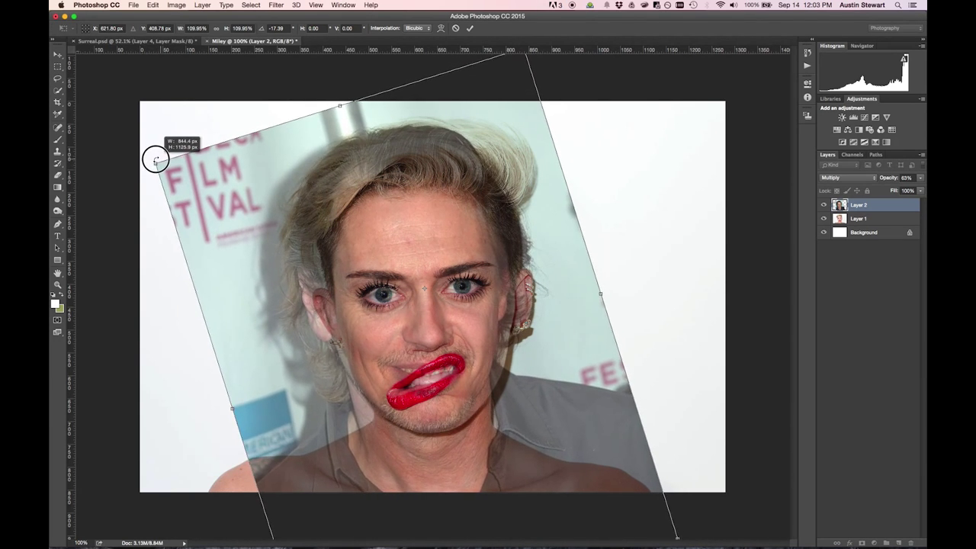
drag(148, 159, 145, 158)
drag(146, 159, 147, 160)
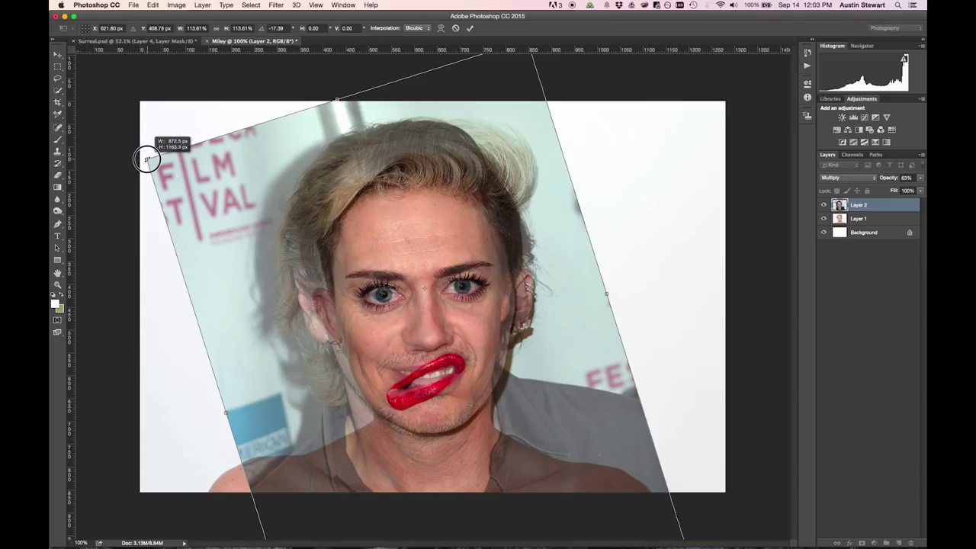
drag(147, 159, 146, 158)
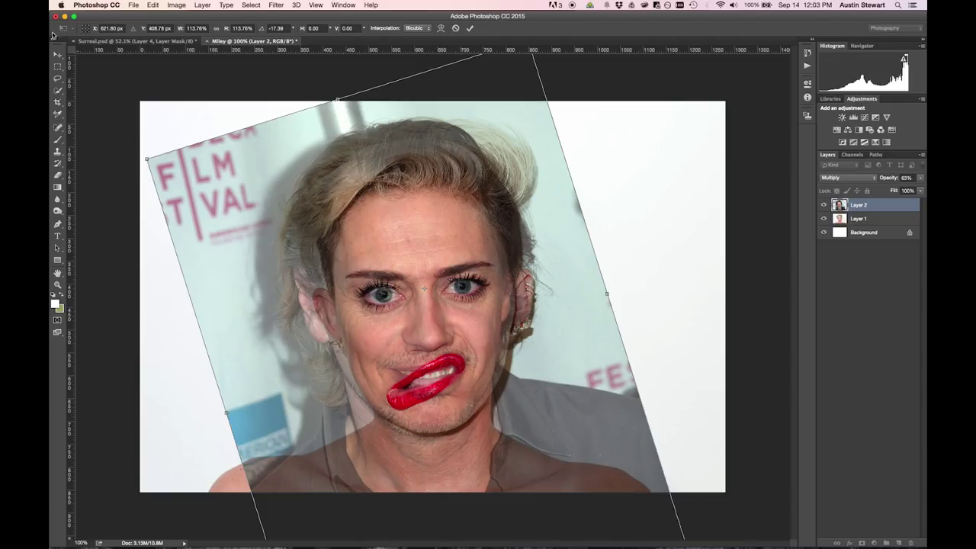
Fine-tune Layer 2's rotation to about -17.5° and apply the transformation.
drag(135, 148, 130, 151)
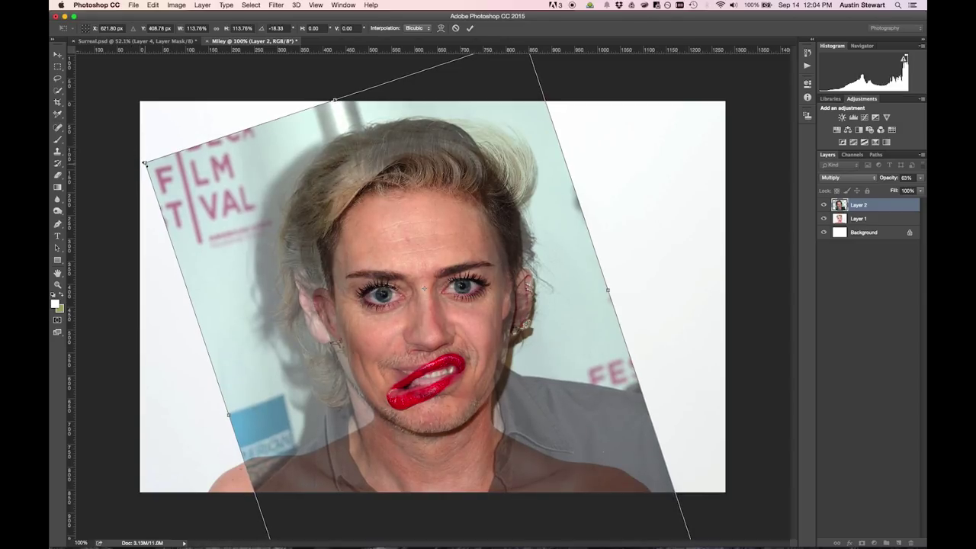
drag(139, 158, 142, 156)
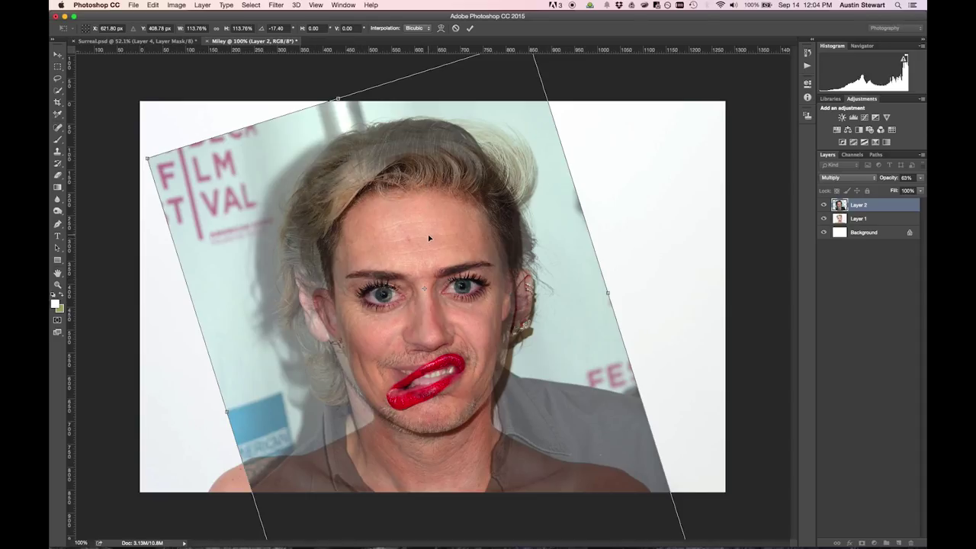
key(Return)
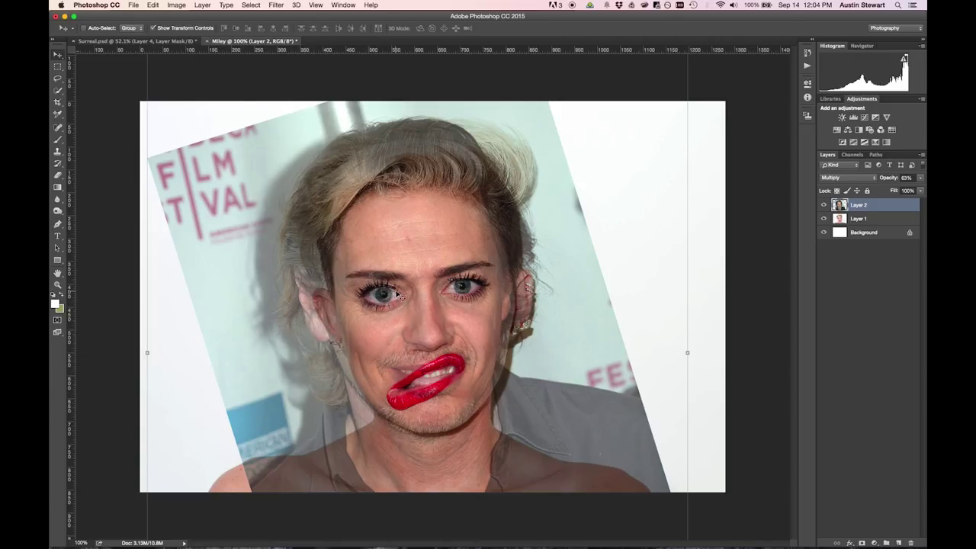
Shift Layer 2 about 11 px to the right to match the facial features underneath.
drag(405, 264, 413, 266)
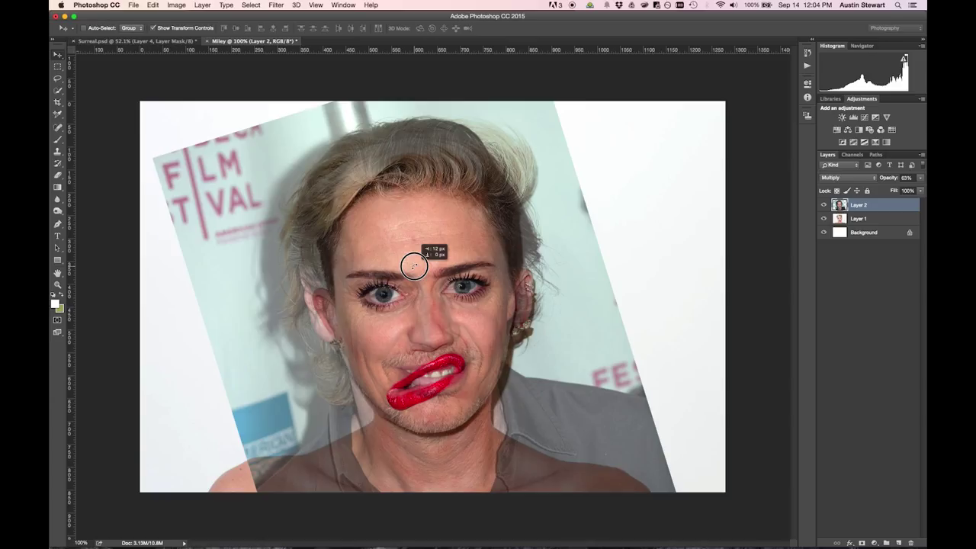
drag(414, 265, 413, 266)
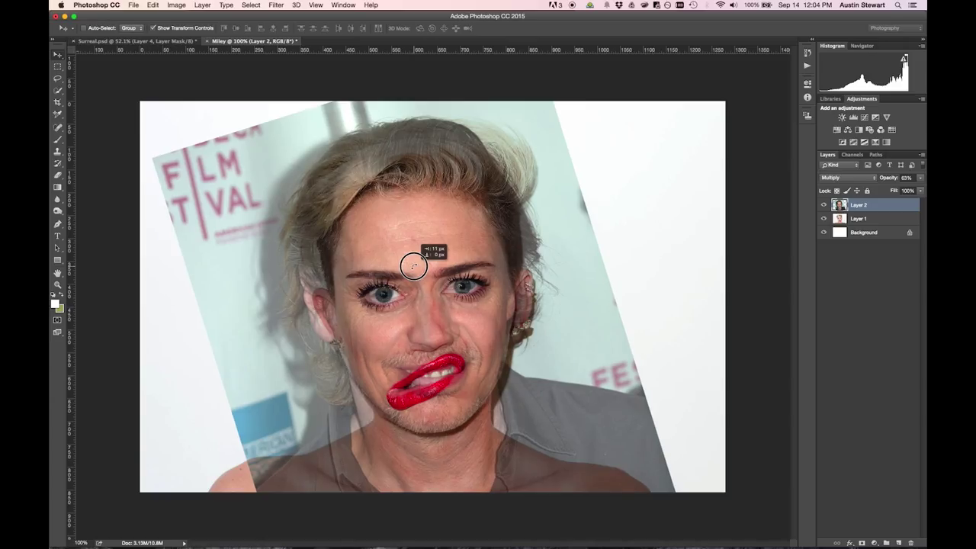
drag(413, 265, 413, 266)
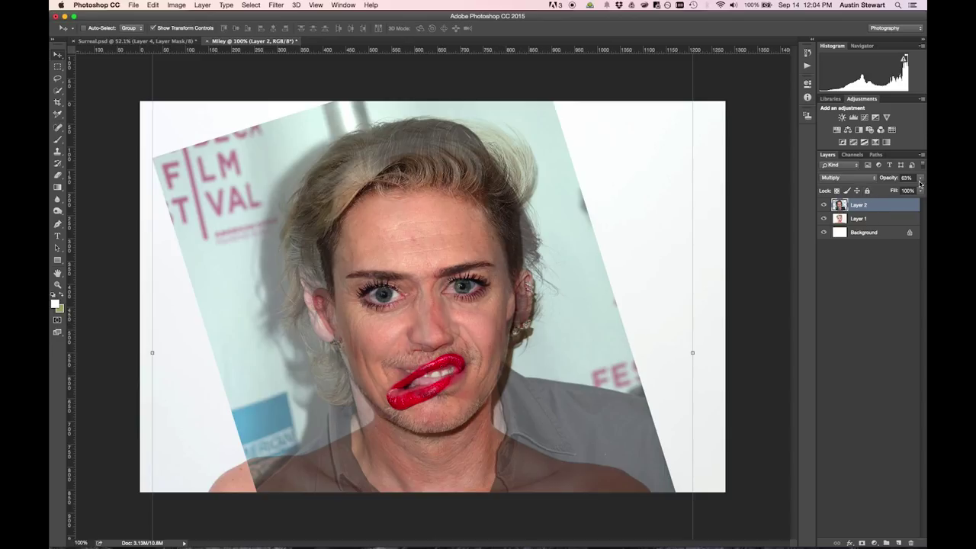
Set Layer 2's blend mode back to Normal and its opacity to 100%.
click(840, 178)
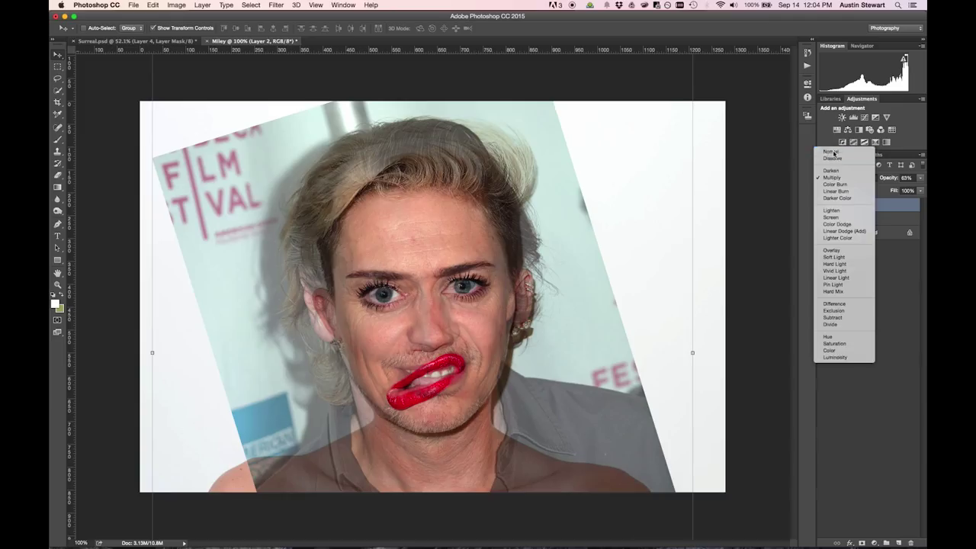
click(832, 152)
drag(903, 189, 926, 195)
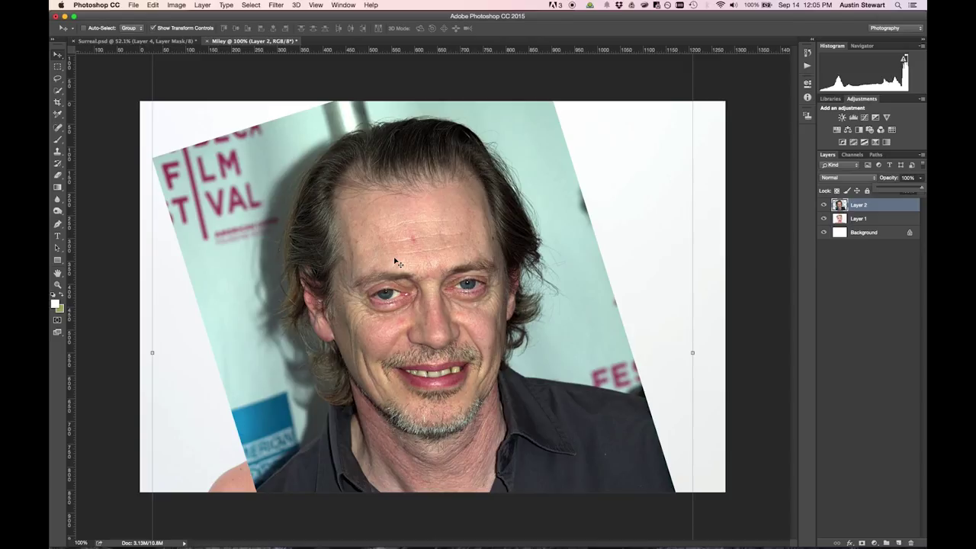
click(876, 208)
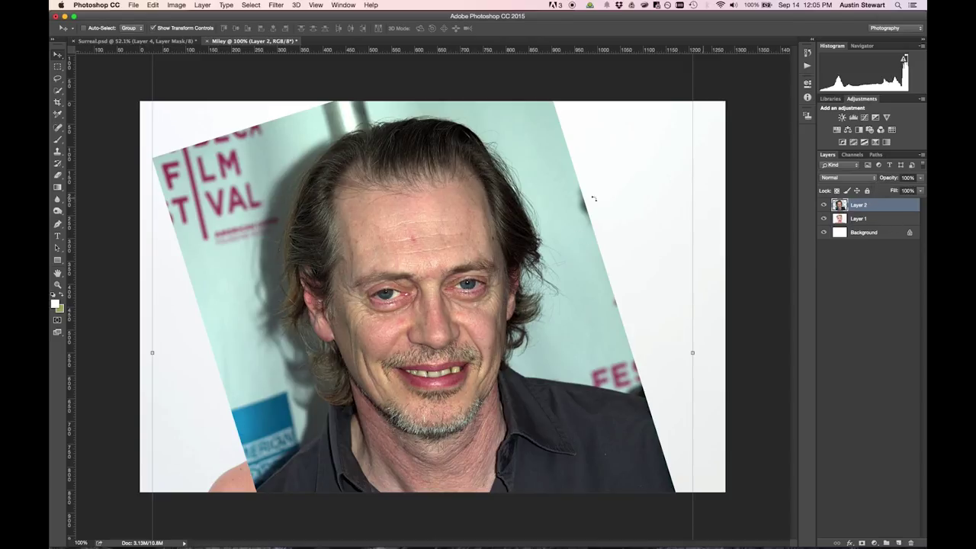
Add a Hide All layer mask to Layer 2 and make the mask the active editing target.
click(202, 5)
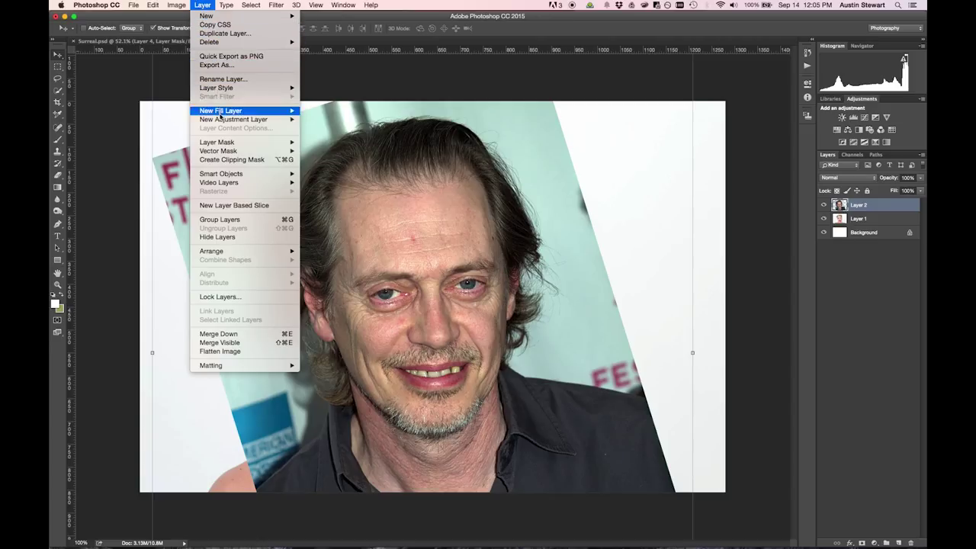
mouse_move(220, 113)
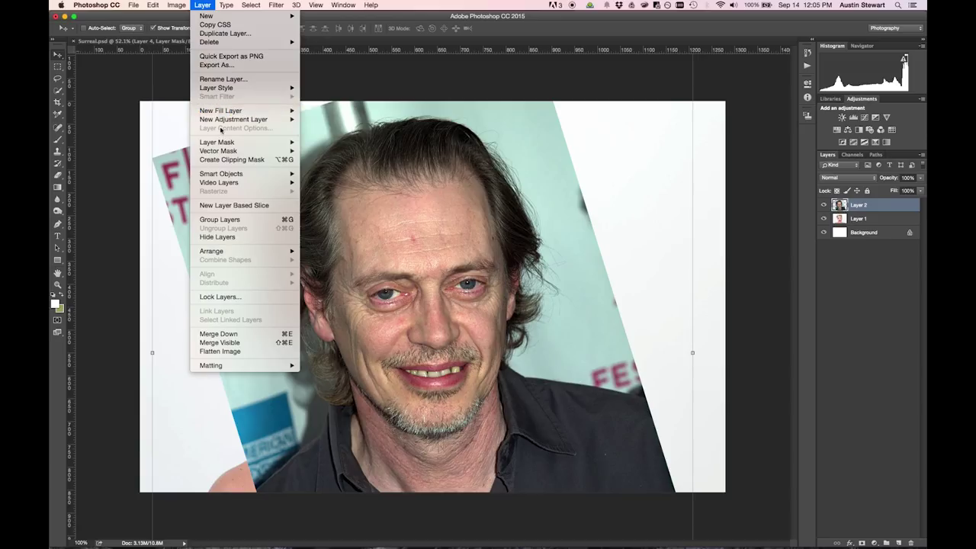
mouse_move(230, 144)
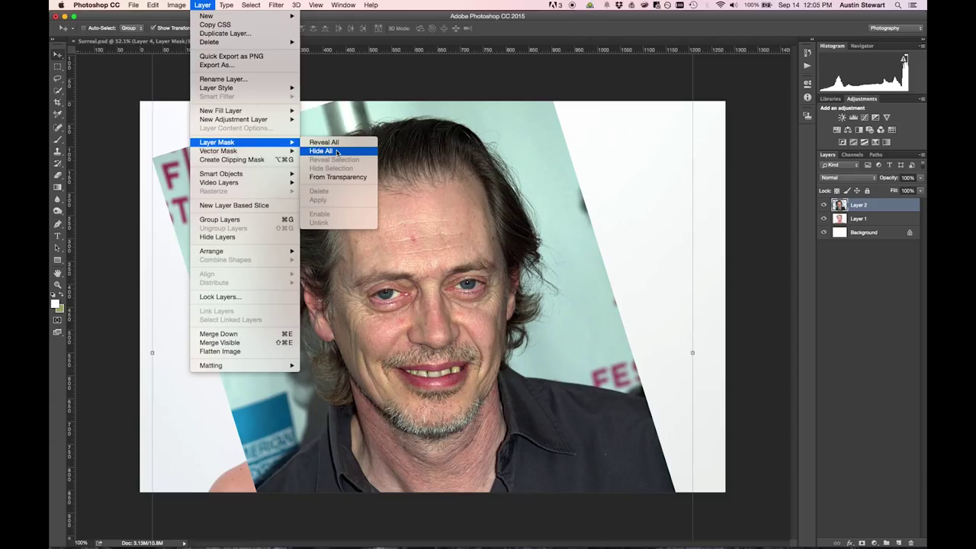
click(336, 152)
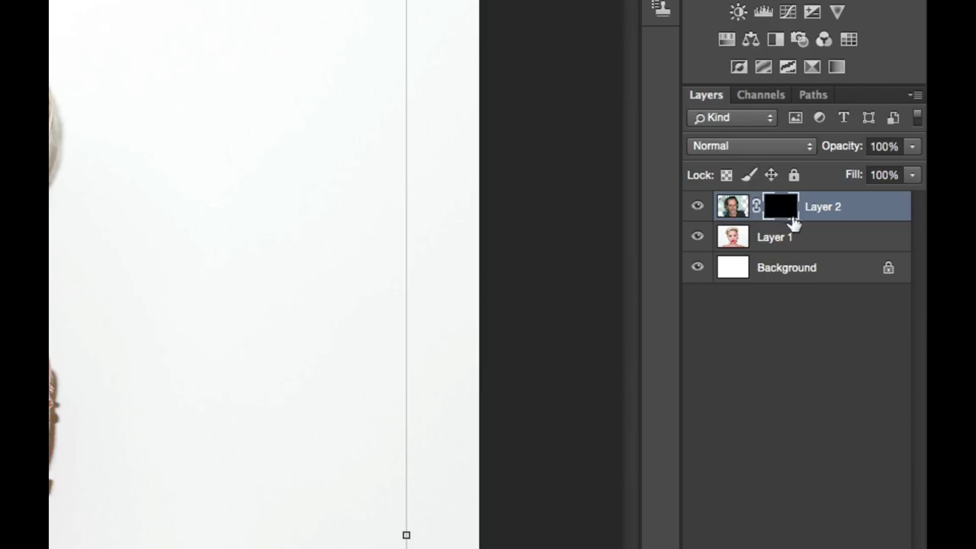
click(730, 208)
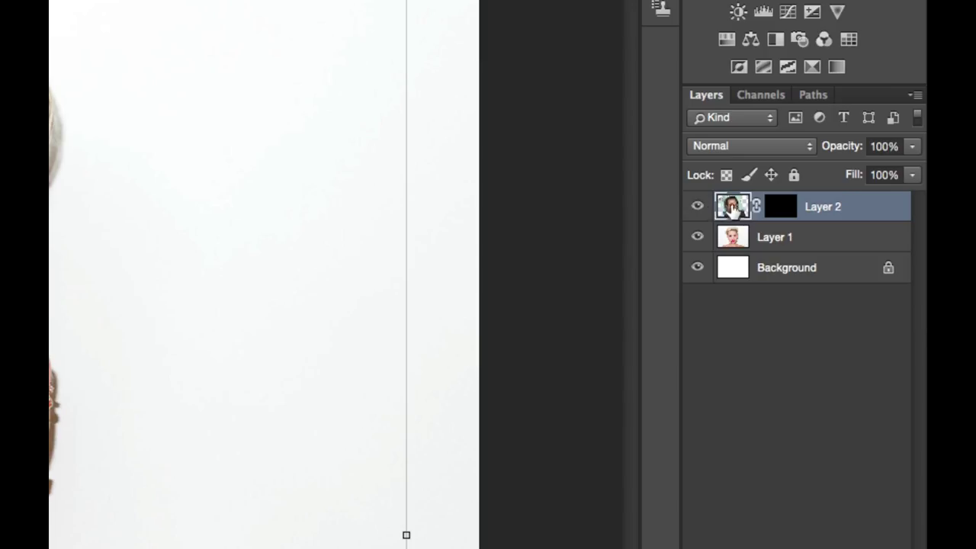
click(777, 209)
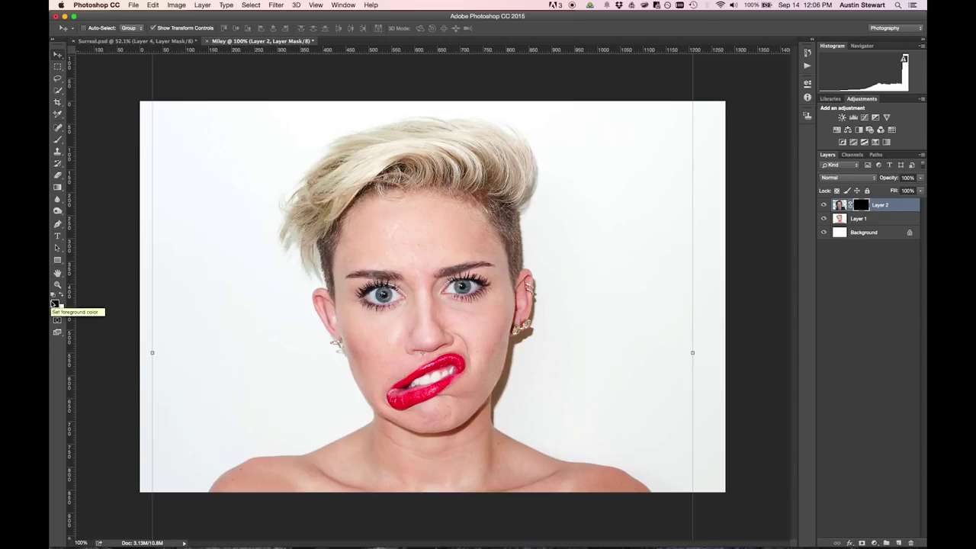
Reset the colors to a white foreground and pick the Brush tool with a soft 35 px tip at 0% hardness.
click(53, 294)
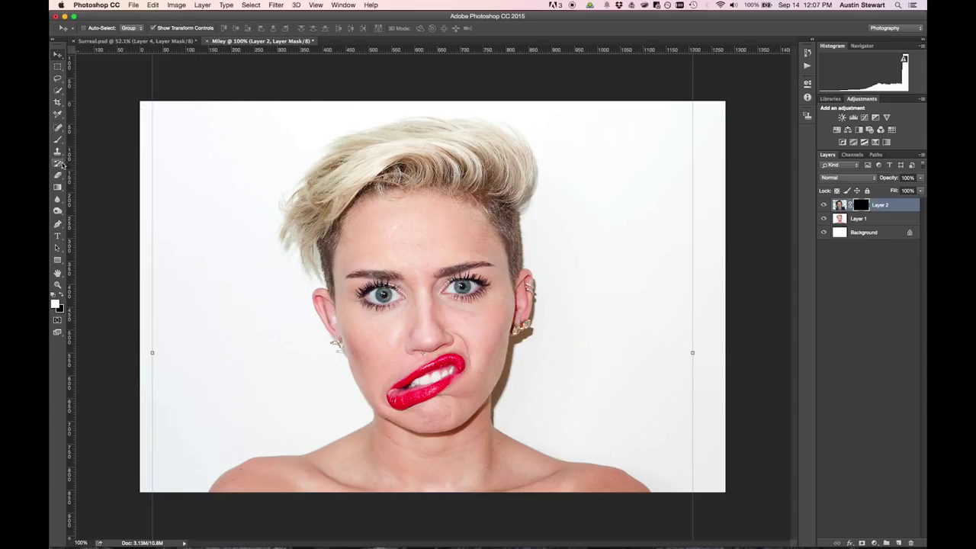
click(56, 141)
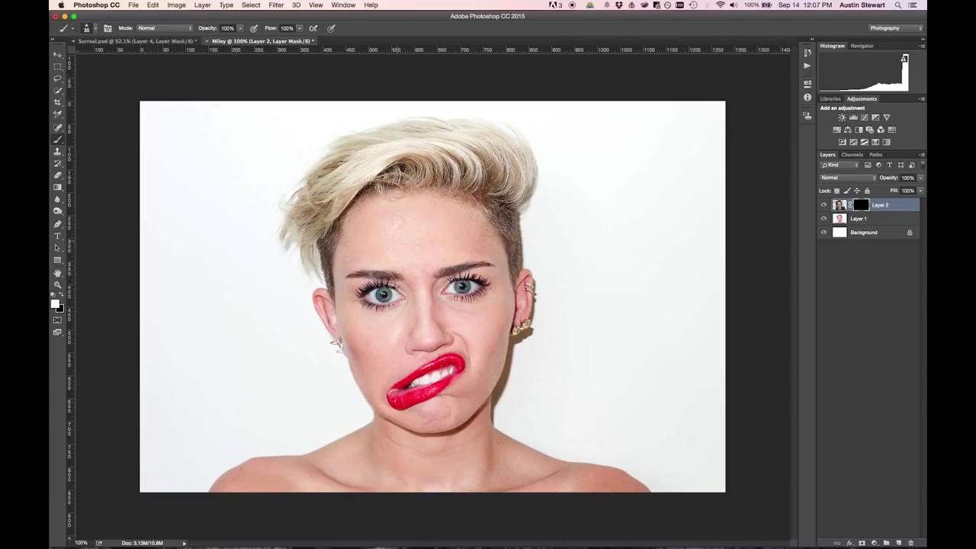
click(94, 30)
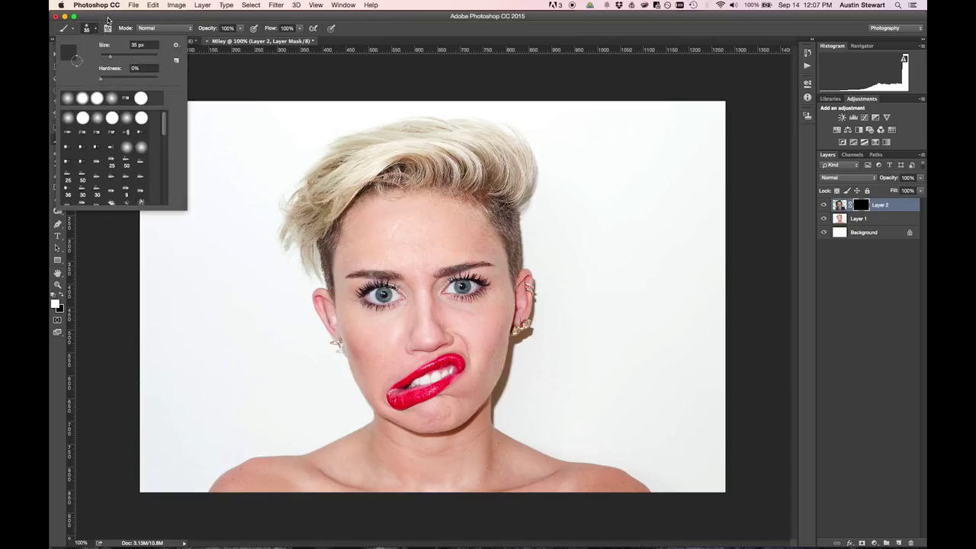
click(108, 23)
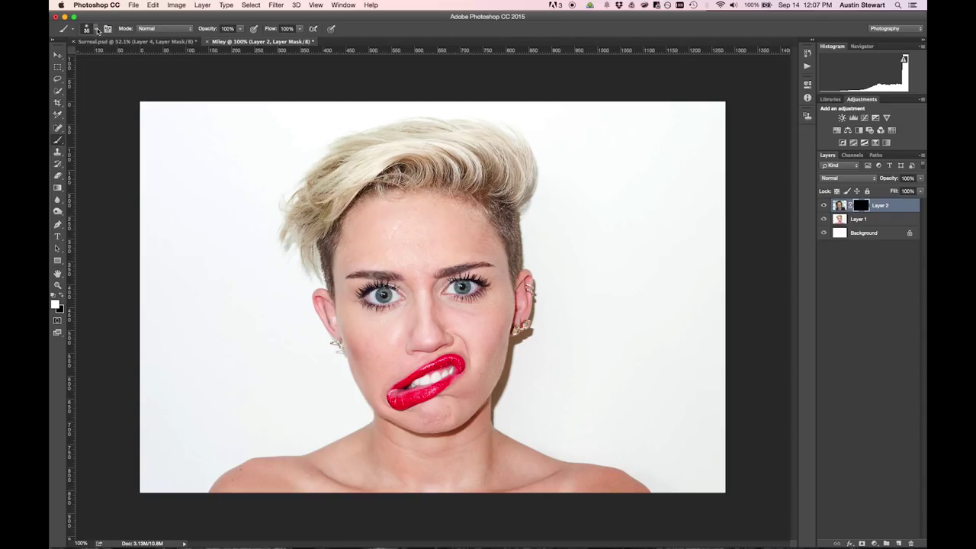
click(96, 29)
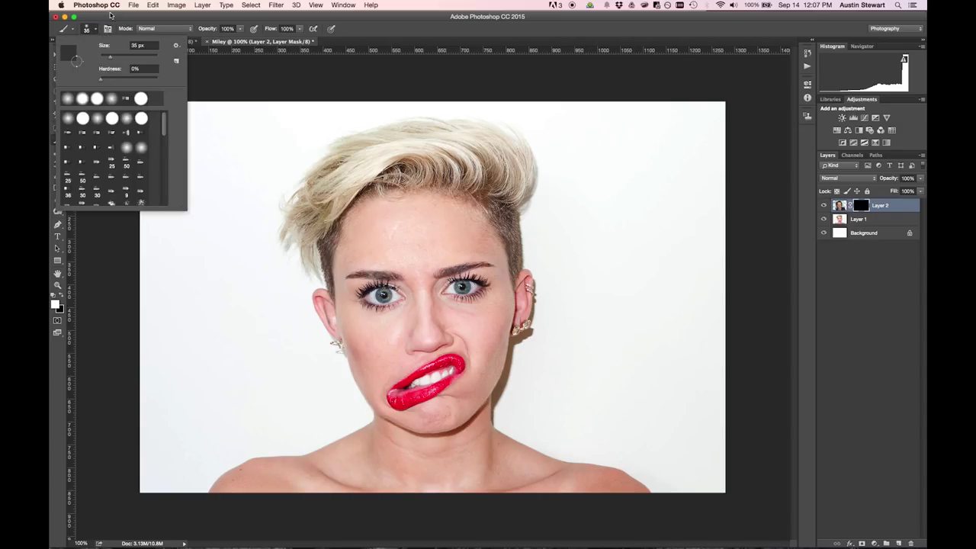
click(111, 15)
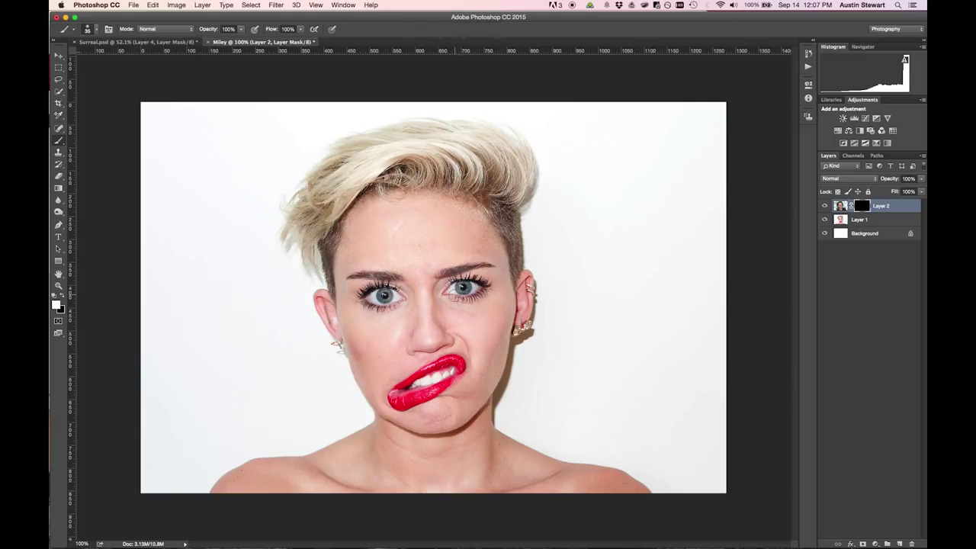
Paint white over both eyes on Layer 2's mask to bring in the man's eyes.
drag(454, 293, 446, 290)
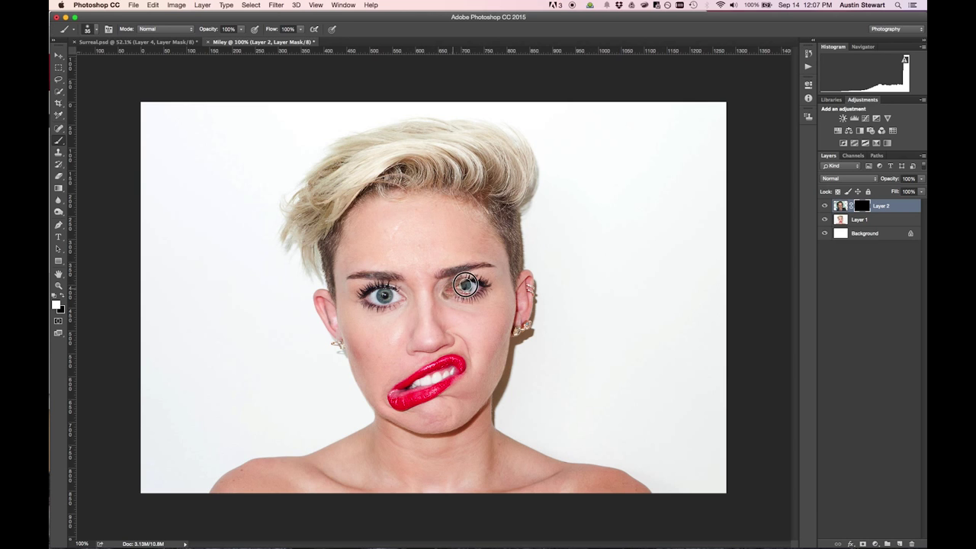
mouse_move(467, 295)
mouse_down()
mouse_move(455, 290)
mouse_move(462, 299)
mouse_move(480, 284)
mouse_move(464, 281)
mouse_move(488, 284)
mouse_move(469, 289)
mouse_up()
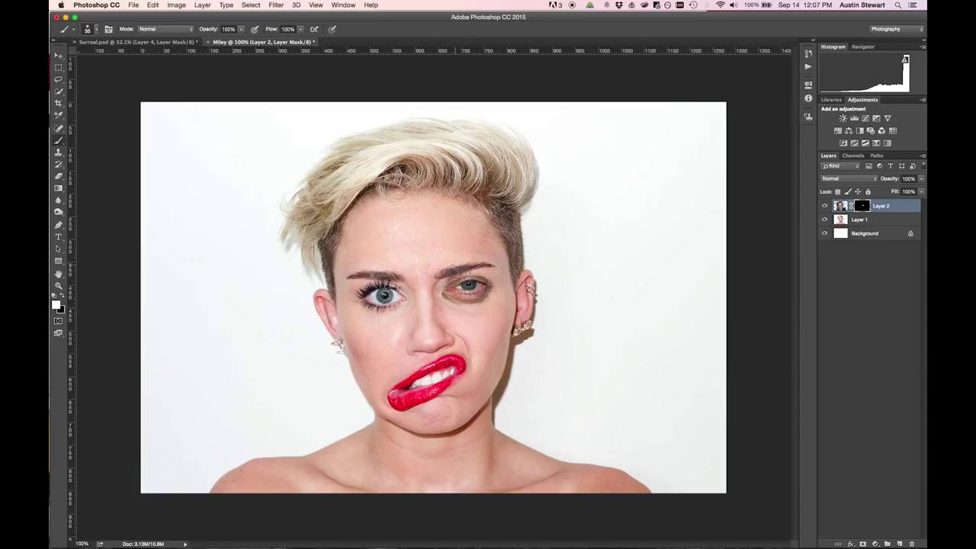
mouse_move(401, 301)
mouse_down()
mouse_move(381, 297)
mouse_move(408, 295)
mouse_move(385, 284)
mouse_move(366, 289)
mouse_move(383, 305)
mouse_move(366, 293)
mouse_move(393, 288)
mouse_move(369, 297)
mouse_move(398, 294)
mouse_move(372, 295)
mouse_up()
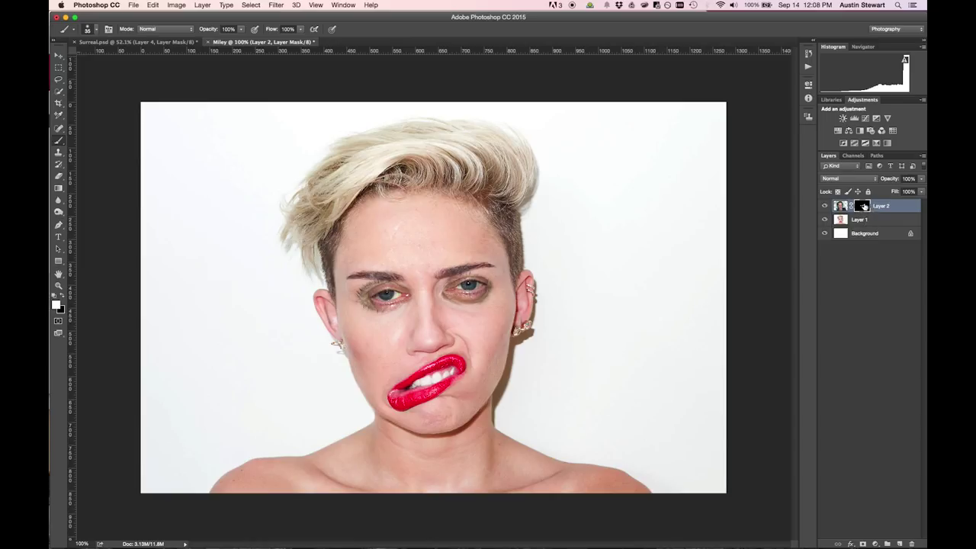
Disable Layer 2's mask to view the man's full photo against the portrait, and re-enable the mask.
click(840, 206)
click(57, 57)
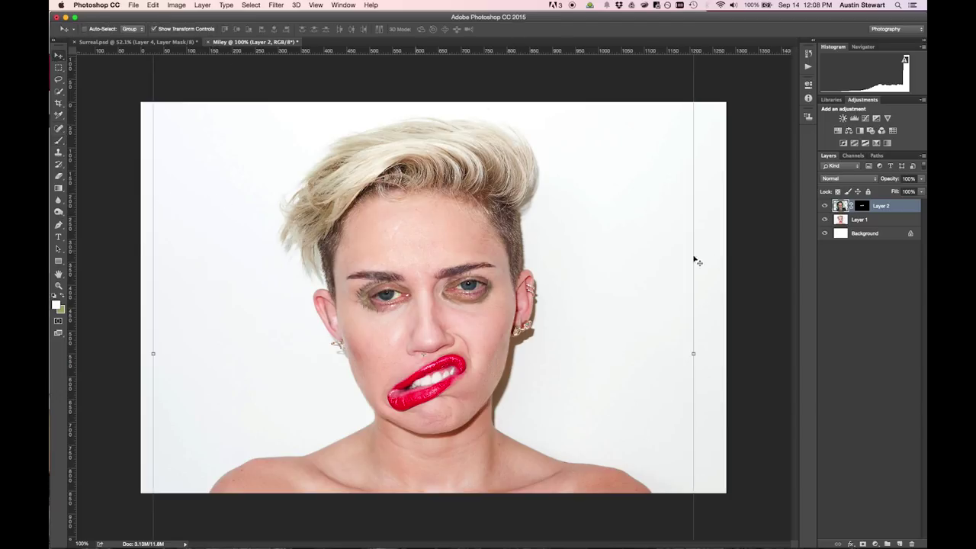
click(862, 206)
right_click(862, 206)
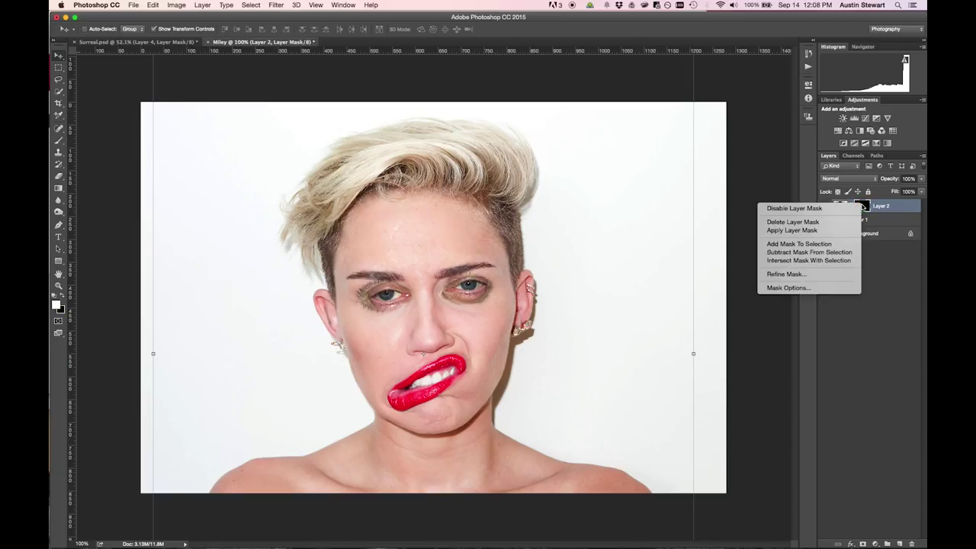
click(814, 209)
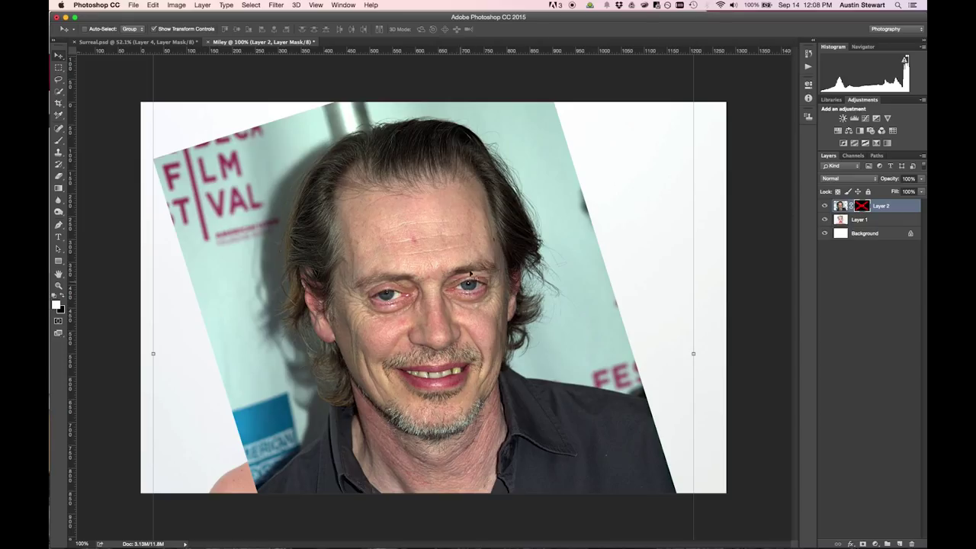
right_click(863, 206)
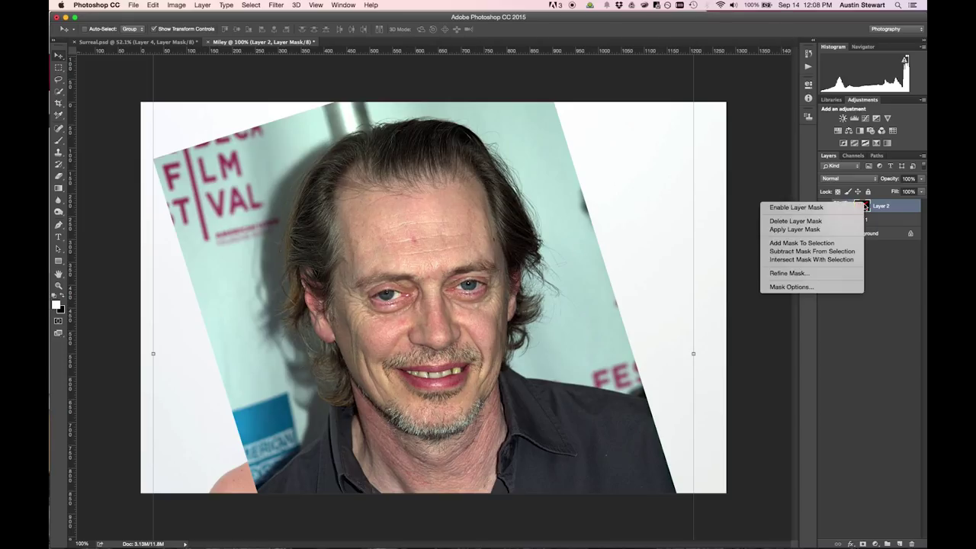
click(854, 207)
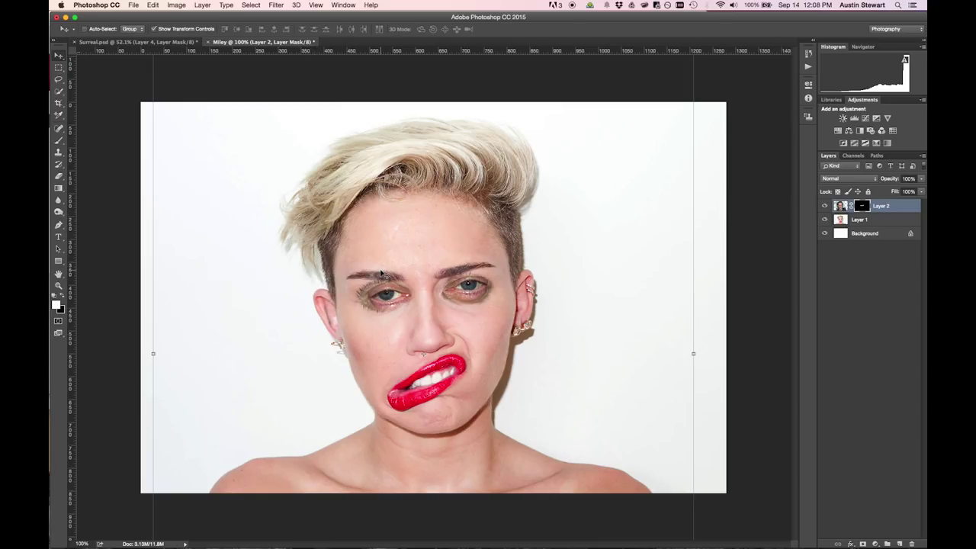
Enlarge Layer 2 with its mask to about 113% around a point between the eyes and apply the transformation.
key(super+0)
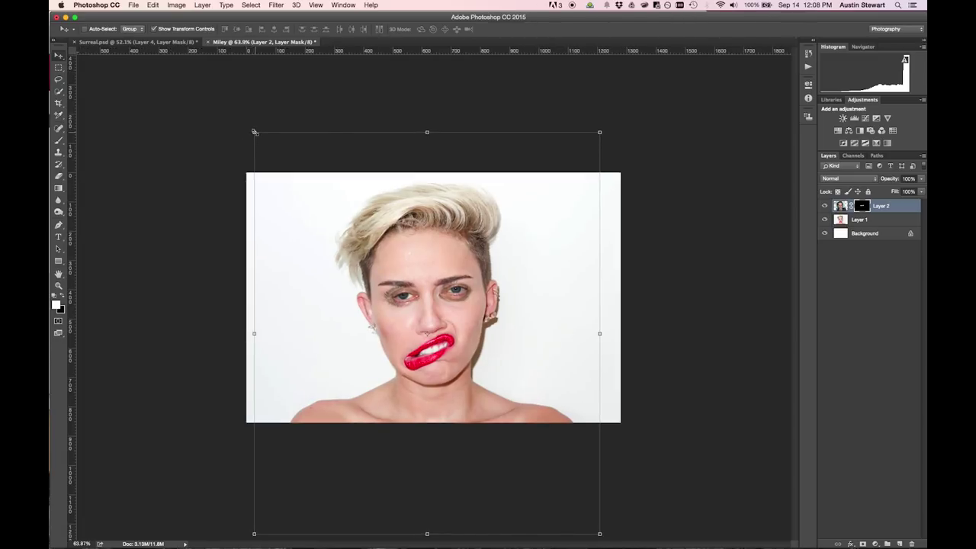
drag(402, 328, 401, 328)
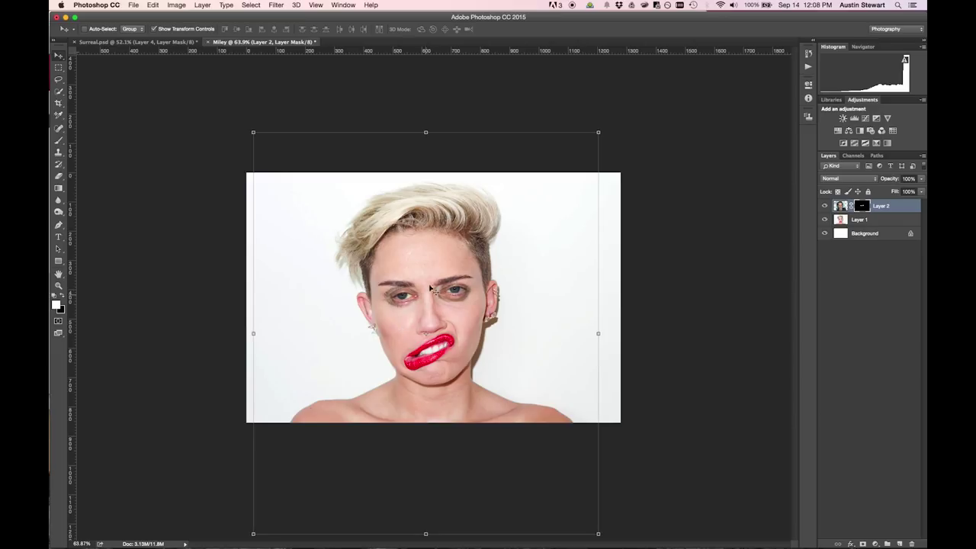
key(super+t)
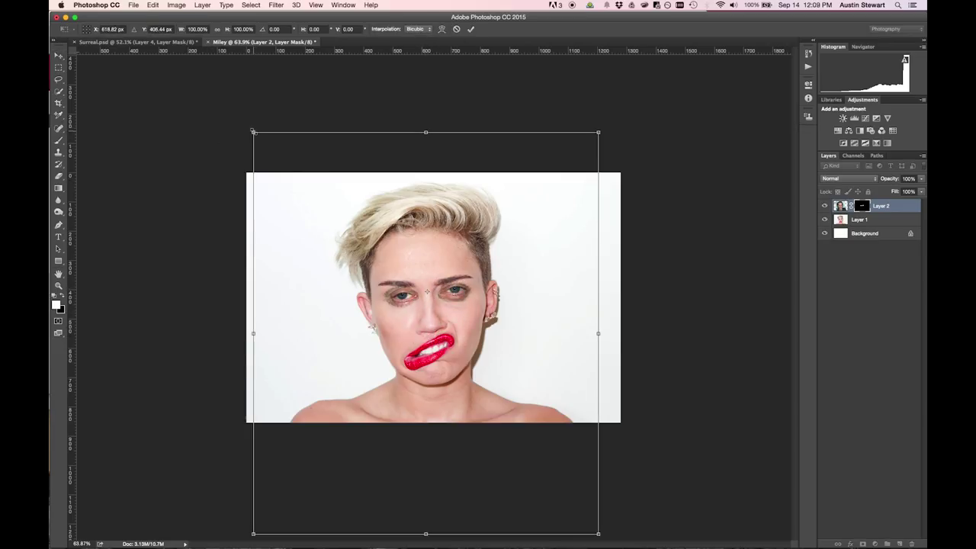
drag(253, 132, 231, 111)
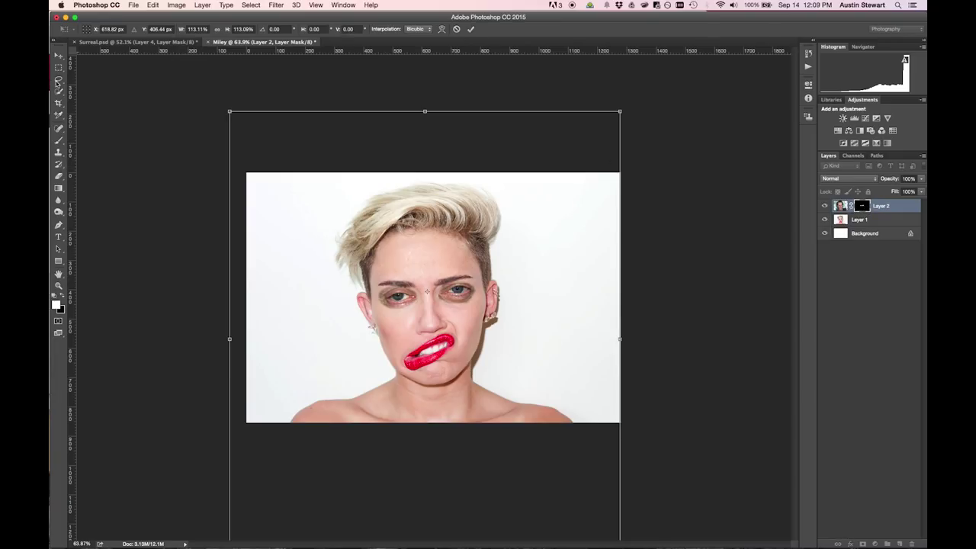
click(56, 141)
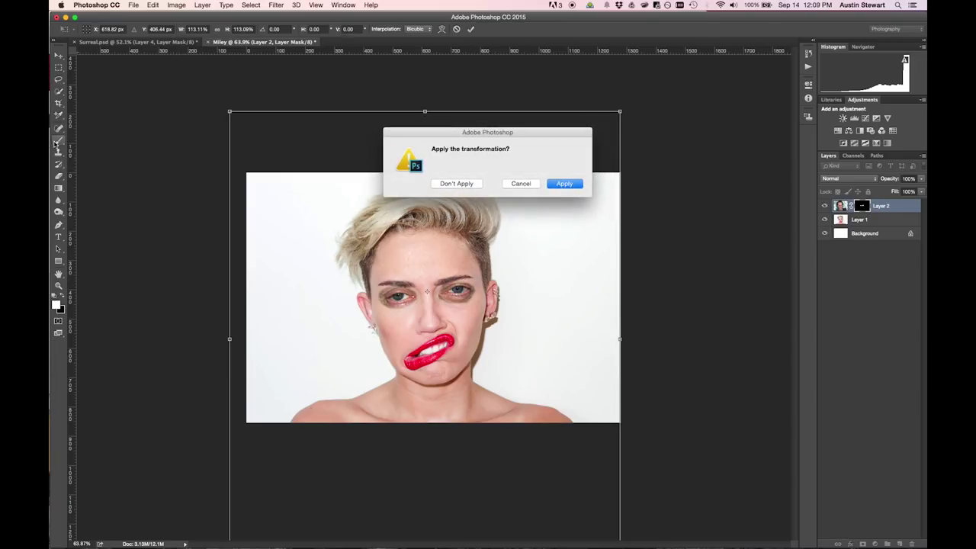
click(575, 187)
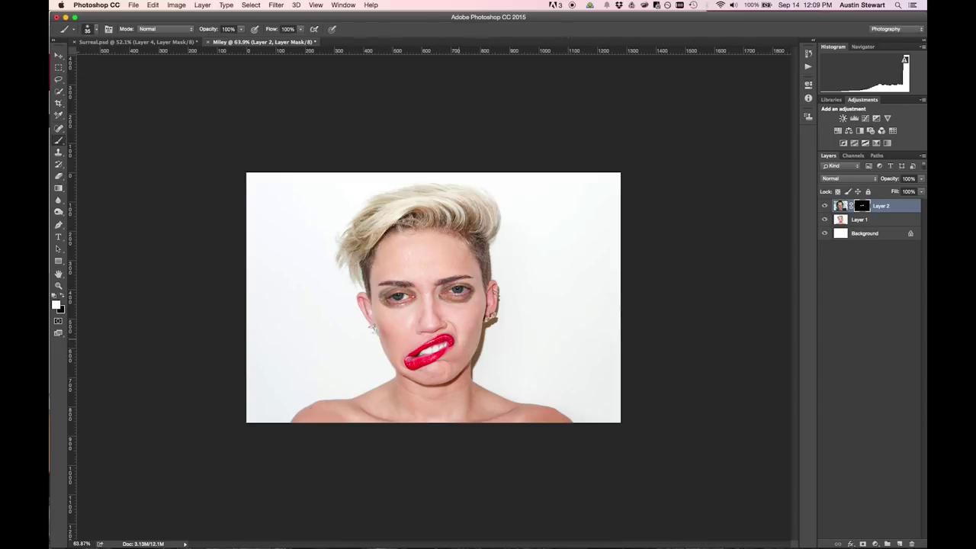
Set the Brush tool to a 60 px size and 50% opacity.
key(super+0)
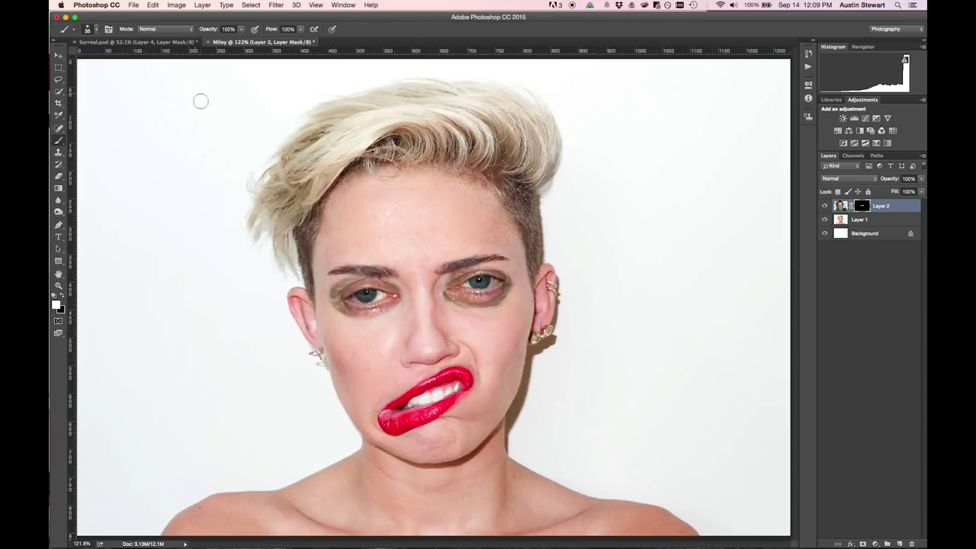
click(97, 30)
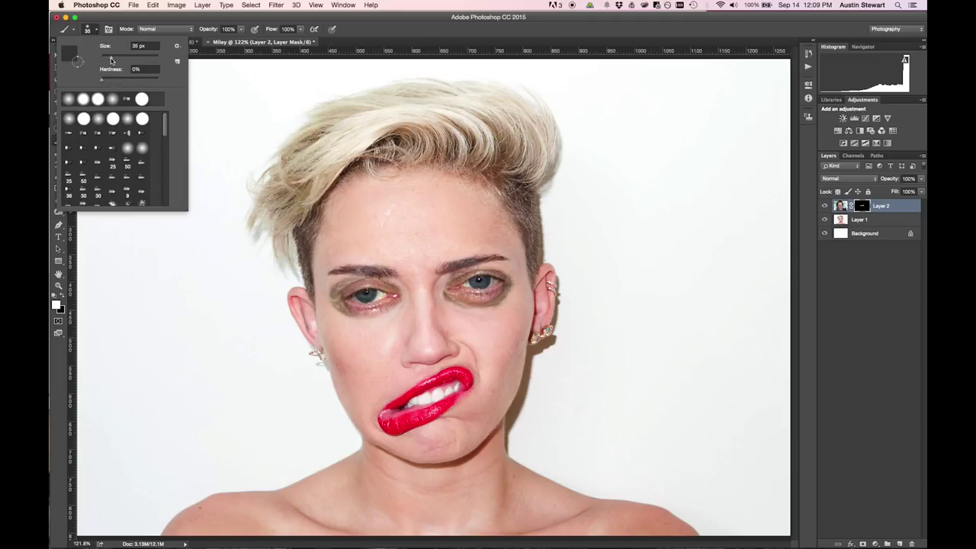
drag(111, 60, 119, 59)
click(239, 32)
click(242, 40)
drag(241, 40, 220, 41)
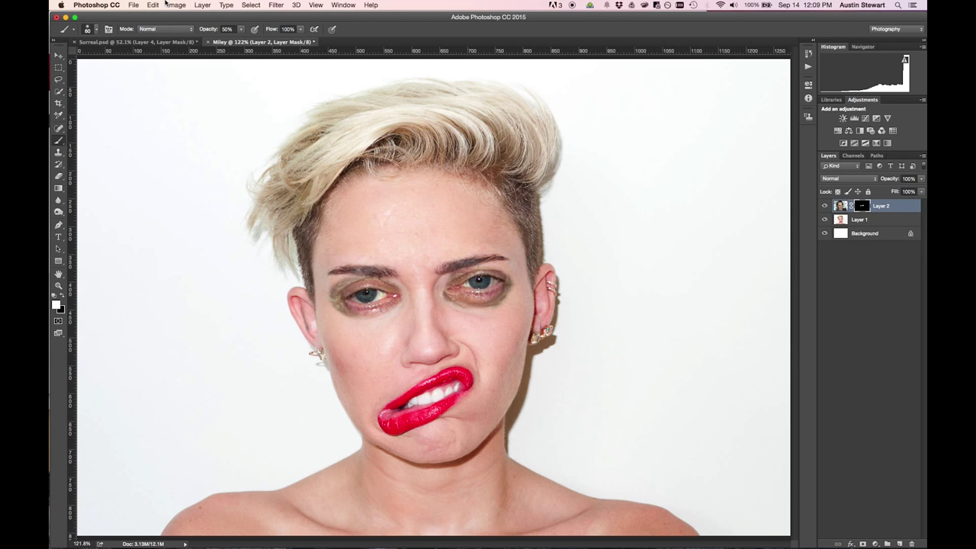
Paint around both eyes on Layer 2's mask at 50% opacity to soften the blend into the surrounding skin.
click(446, 288)
mouse_move(447, 288)
mouse_down()
mouse_move(497, 268)
mouse_move(488, 264)
mouse_move(508, 270)
mouse_move(516, 290)
mouse_move(515, 278)
mouse_move(514, 293)
mouse_move(504, 290)
mouse_move(515, 294)
mouse_move(471, 305)
mouse_up()
mouse_move(331, 304)
mouse_down()
mouse_move(388, 307)
mouse_move(396, 297)
mouse_move(382, 314)
mouse_move(395, 303)
mouse_move(375, 315)
mouse_move(354, 309)
mouse_move(376, 316)
mouse_move(401, 307)
mouse_move(368, 325)
mouse_move(393, 316)
mouse_up()
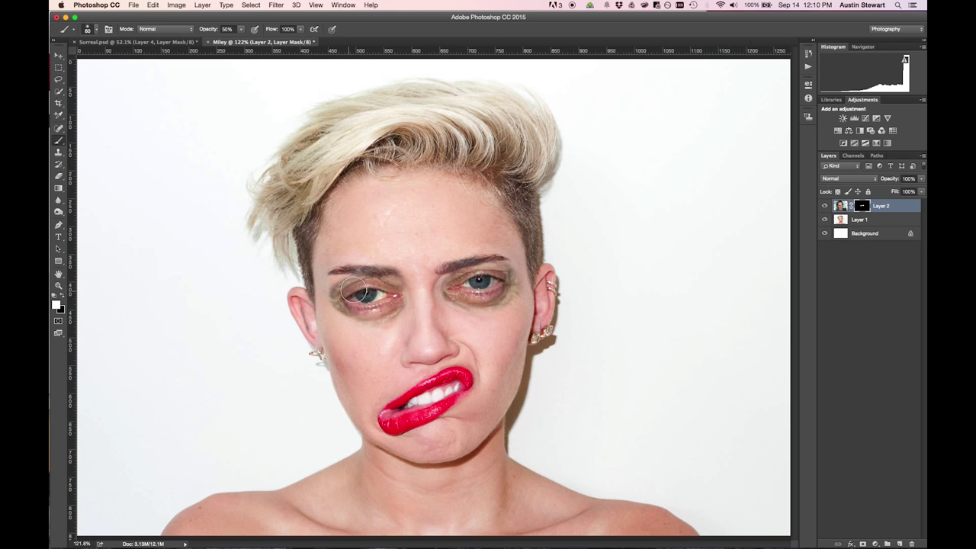
mouse_move(346, 279)
mouse_down()
mouse_move(327, 283)
mouse_move(339, 316)
mouse_move(325, 288)
mouse_move(330, 312)
mouse_move(370, 329)
mouse_move(379, 322)
mouse_move(360, 326)
mouse_move(389, 323)
mouse_move(381, 309)
mouse_up()
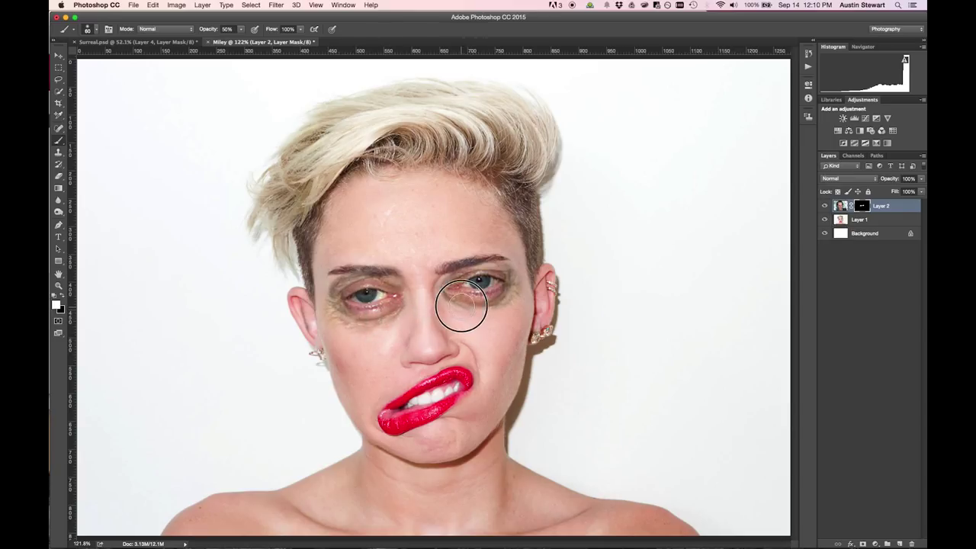
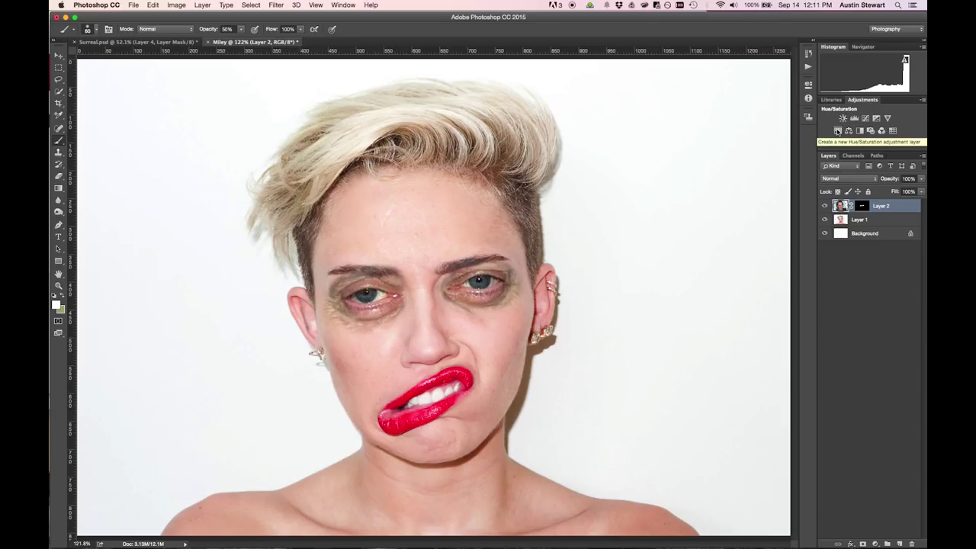
Add a Hue/Saturation adjustment layer above Layer 2.
click(837, 131)
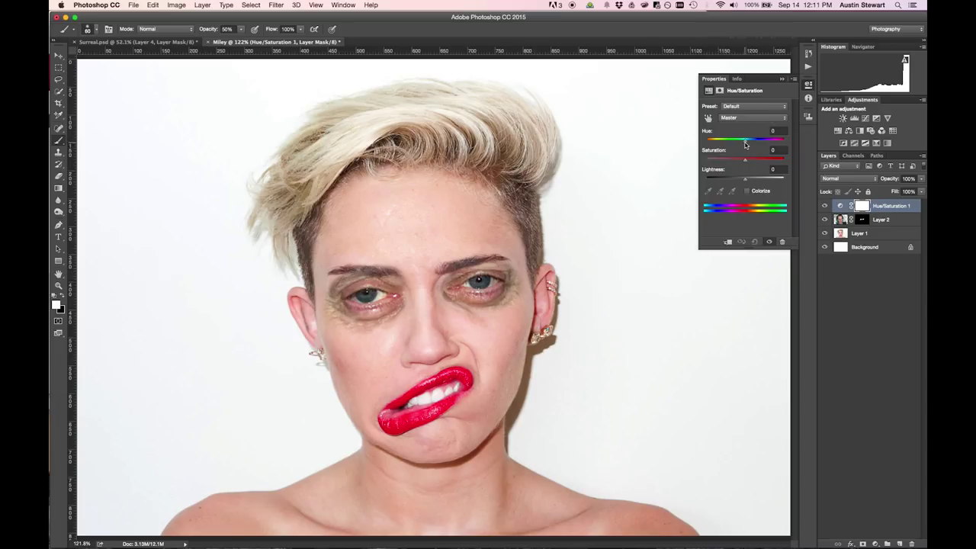
drag(746, 144, 704, 142)
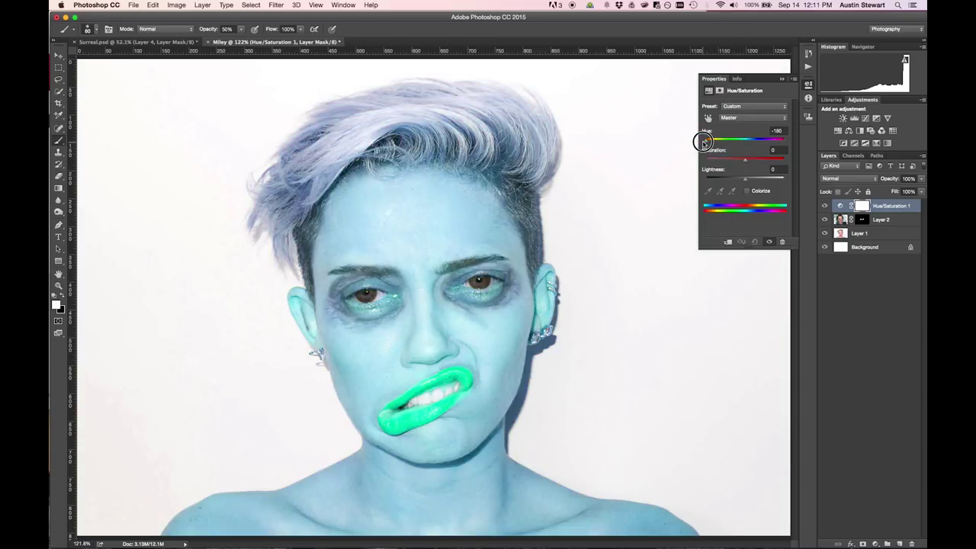
drag(704, 141, 703, 143)
key(super+z)
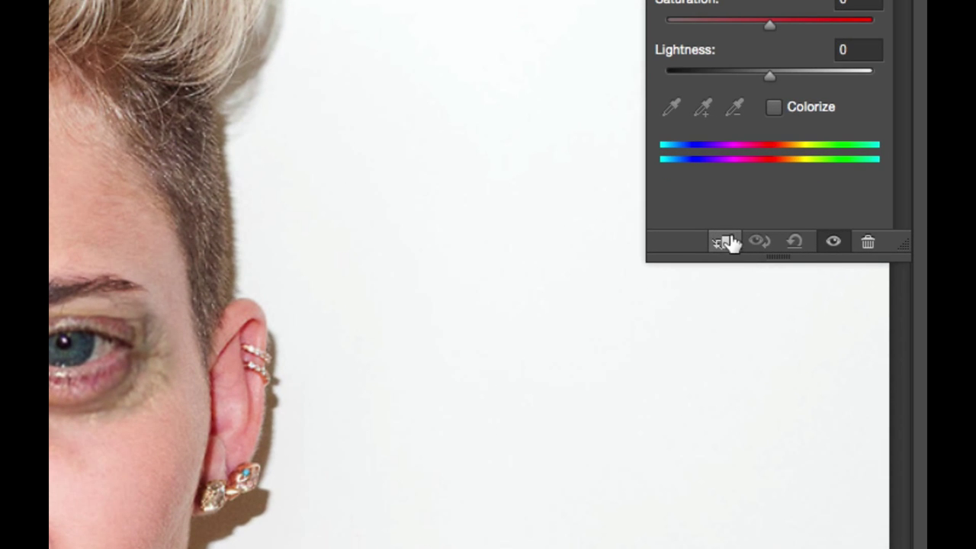
Clip the Hue/Saturation adjustment so that it affects only Layer 2.
click(726, 242)
click(725, 244)
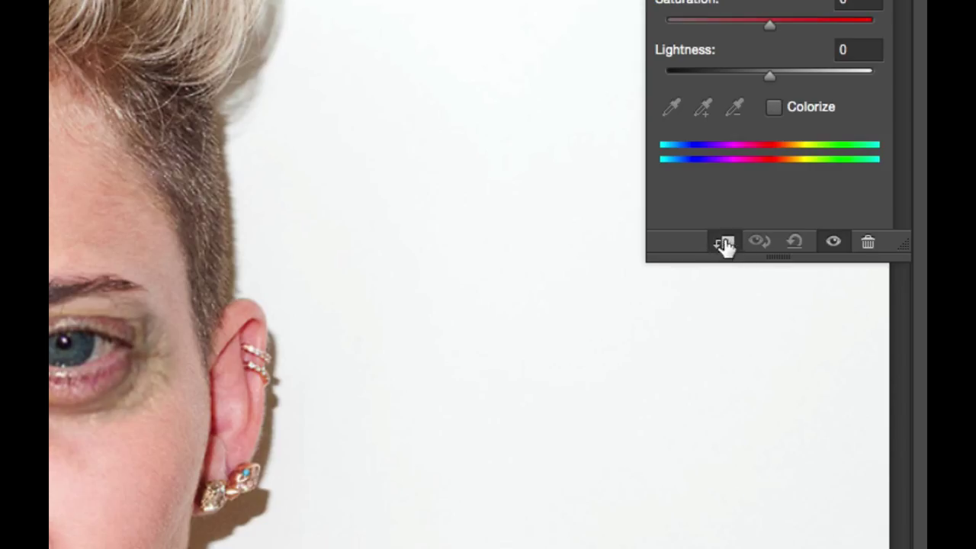
click(726, 241)
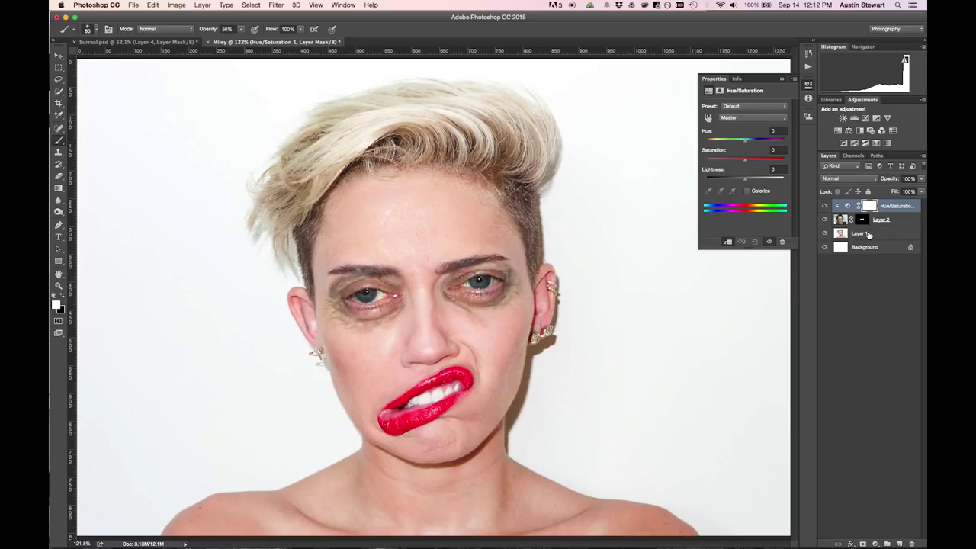
Match the eye patches to the skin by setting Hue to -6, Saturation to -10 and Lightness to +5.
mouse_move(744, 143)
mouse_down()
mouse_move(791, 146)
mouse_move(734, 147)
mouse_move(745, 147)
mouse_up()
drag(744, 146, 744, 145)
drag(746, 162, 740, 162)
drag(745, 182, 747, 180)
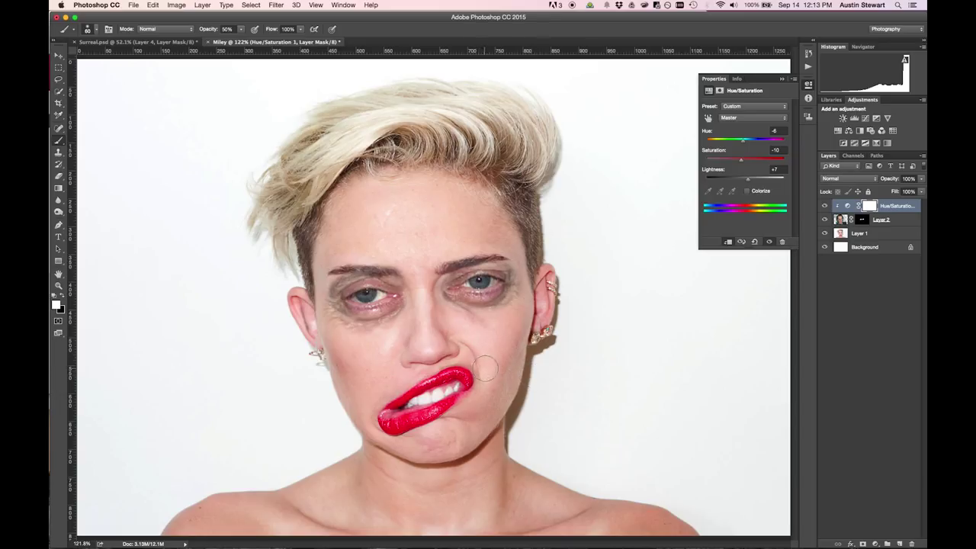
drag(747, 178, 747, 180)
drag(746, 180, 748, 179)
scroll(427, 289, up, 2)
scroll(430, 282, down, 2)
mouse_move(474, 328)
mouse_down()
mouse_move(466, 318)
mouse_move(475, 312)
mouse_up()
click(846, 207)
click(869, 206)
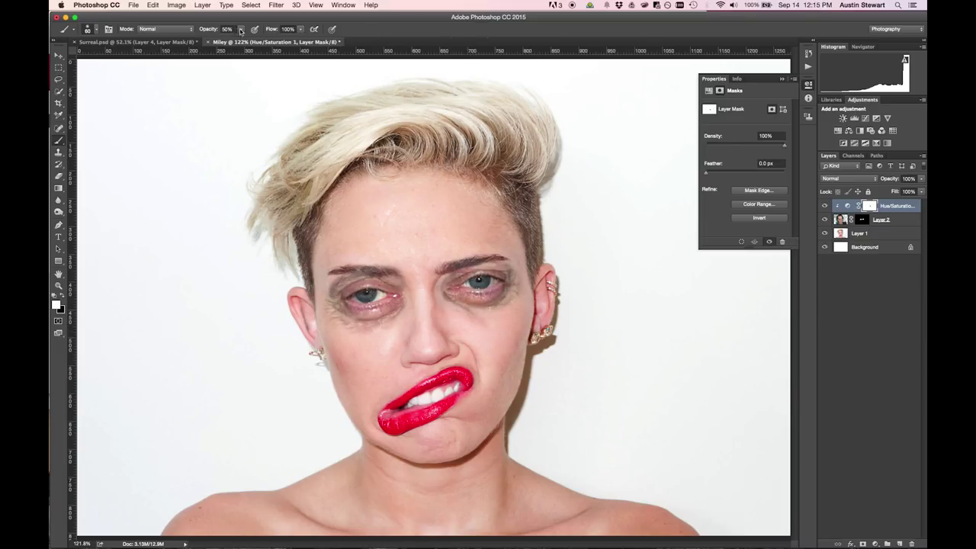
Make Layer 2's mask active and paint below the right-hand eye with the brush at 100% opacity.
drag(241, 30, 267, 42)
click(862, 221)
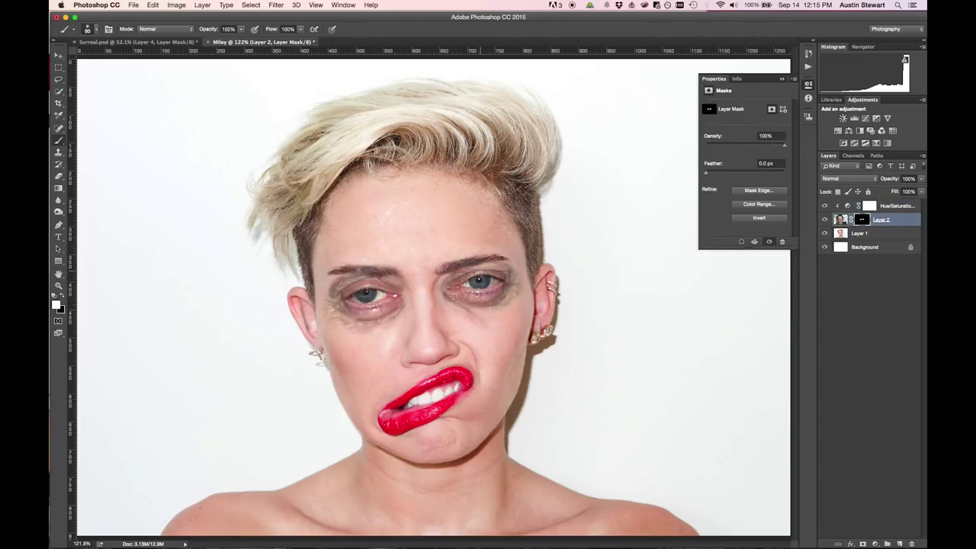
mouse_move(464, 326)
mouse_down()
mouse_move(488, 324)
mouse_move(475, 327)
mouse_up()
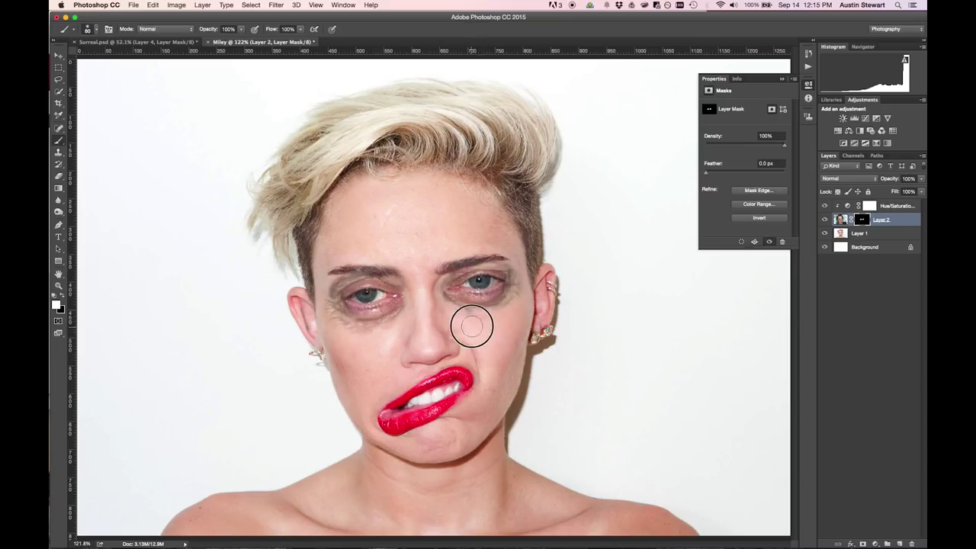
Lower the brush opacity to 30% and paint the man's beard onto the chin through Layer 2's mask.
key(3)
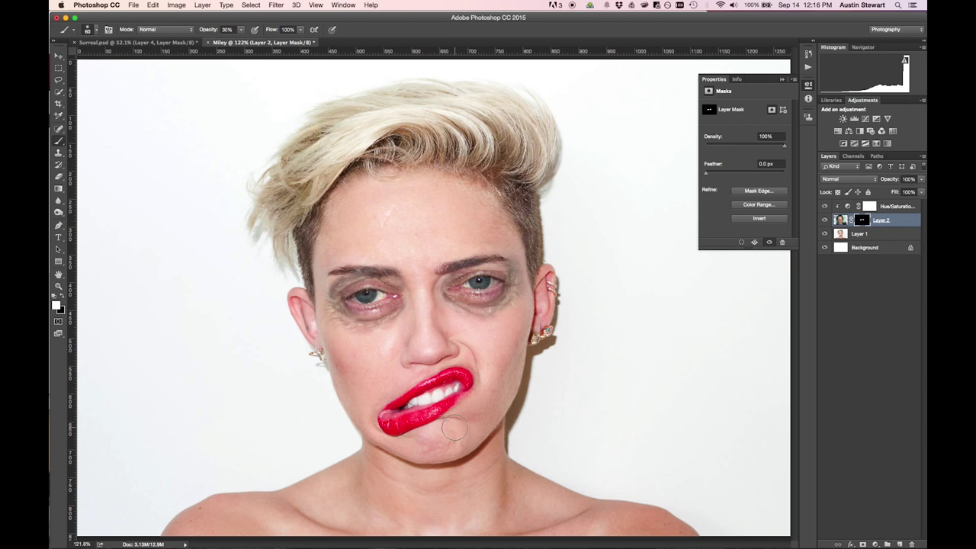
mouse_move(453, 426)
mouse_down()
mouse_move(428, 429)
mouse_move(451, 434)
mouse_move(429, 435)
mouse_move(433, 446)
mouse_move(453, 432)
mouse_move(421, 441)
mouse_move(456, 436)
mouse_move(413, 442)
mouse_move(446, 435)
mouse_move(434, 438)
mouse_up()
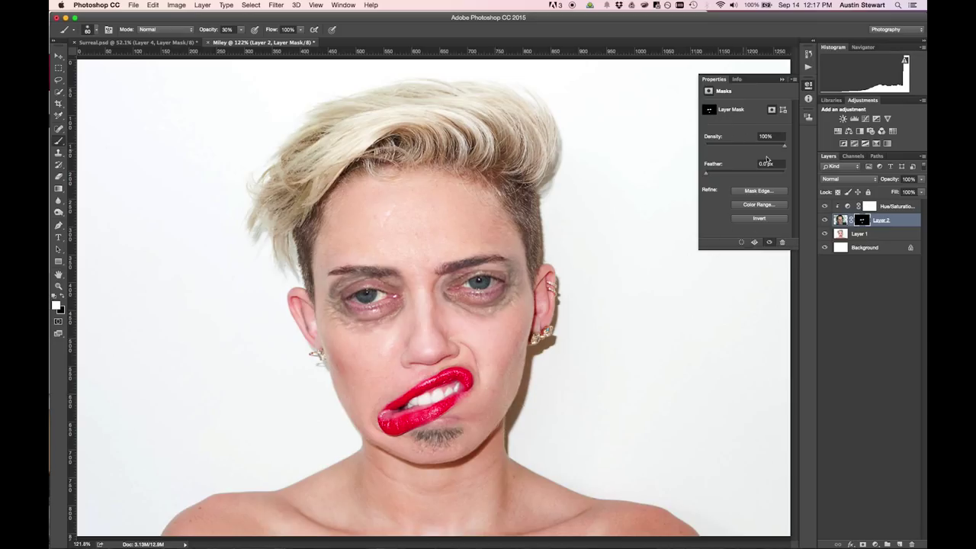
Add a Brightness/Contrast adjustment above Hue/Saturation, clip it to Layer 2 and set Contrast to 48.
click(892, 206)
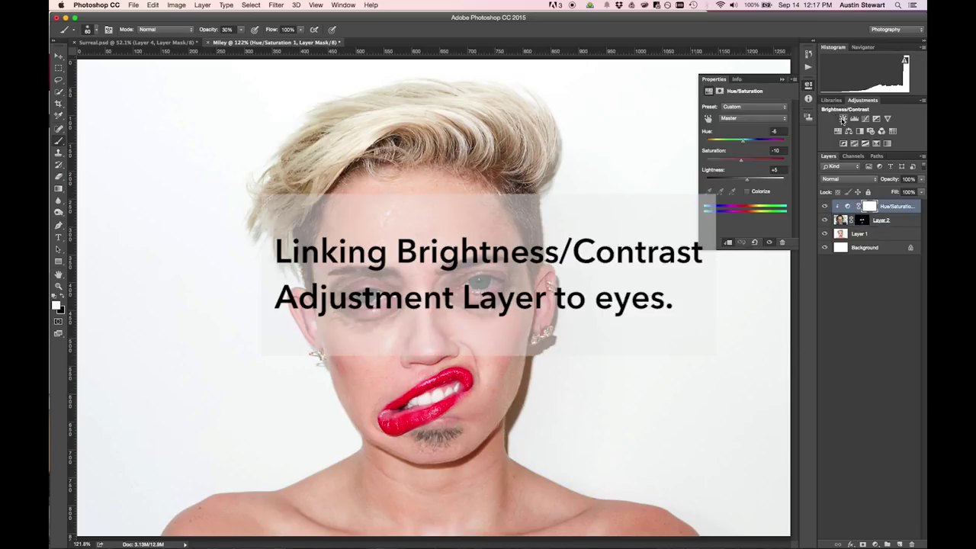
click(843, 118)
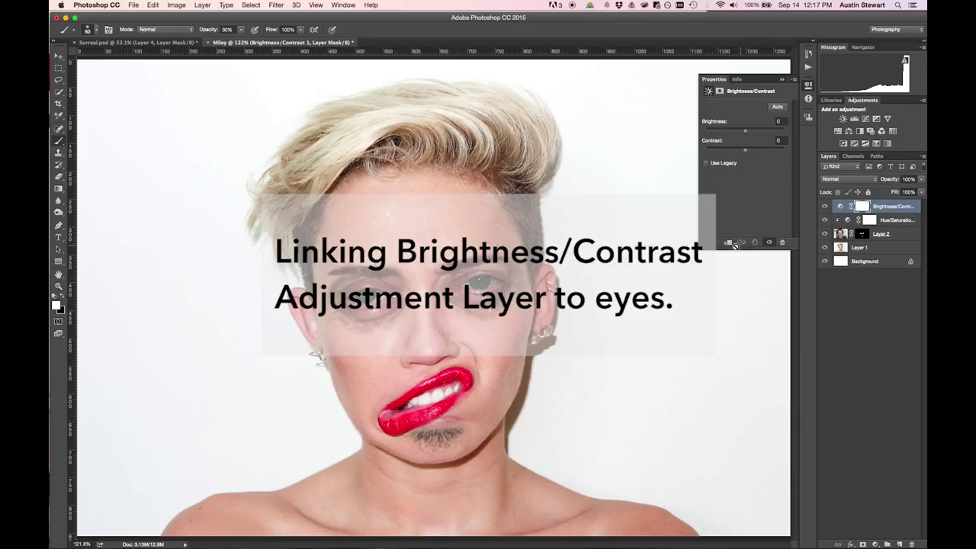
click(728, 242)
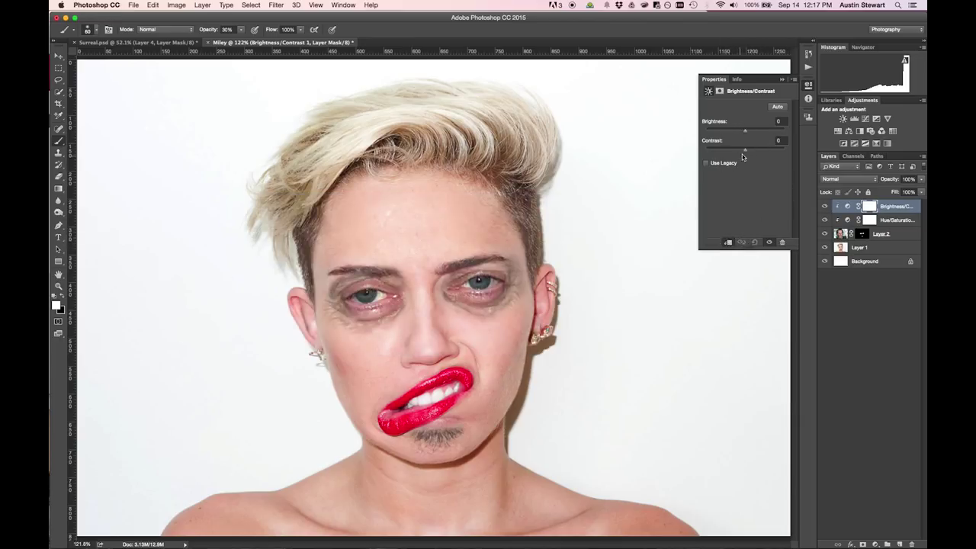
drag(744, 150, 764, 156)
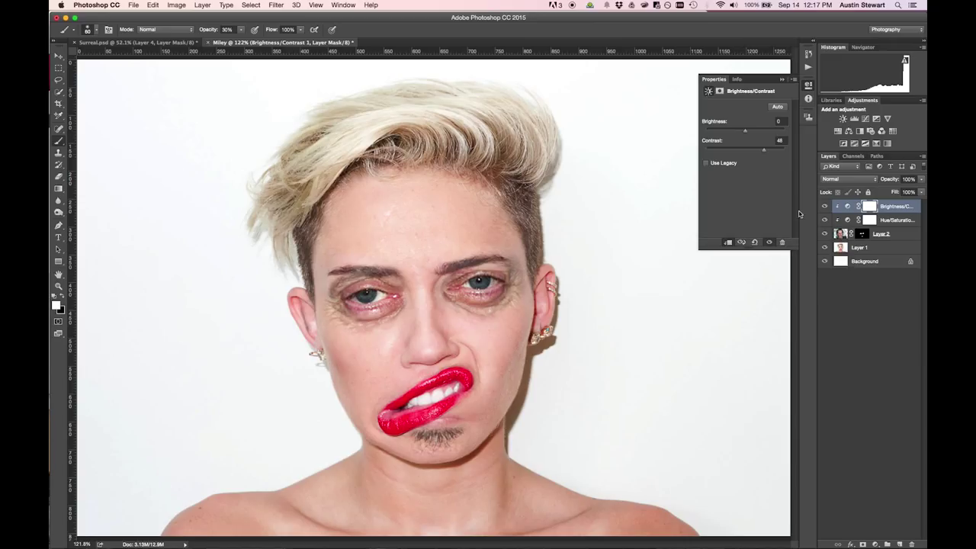
Reactivate Layer 2's mask and paint in more of the man's skin texture around the chin and mouth corner.
mouse_move(438, 408)
mouse_down()
mouse_move(447, 403)
mouse_move(435, 418)
mouse_move(449, 419)
mouse_move(440, 403)
mouse_up()
click(869, 221)
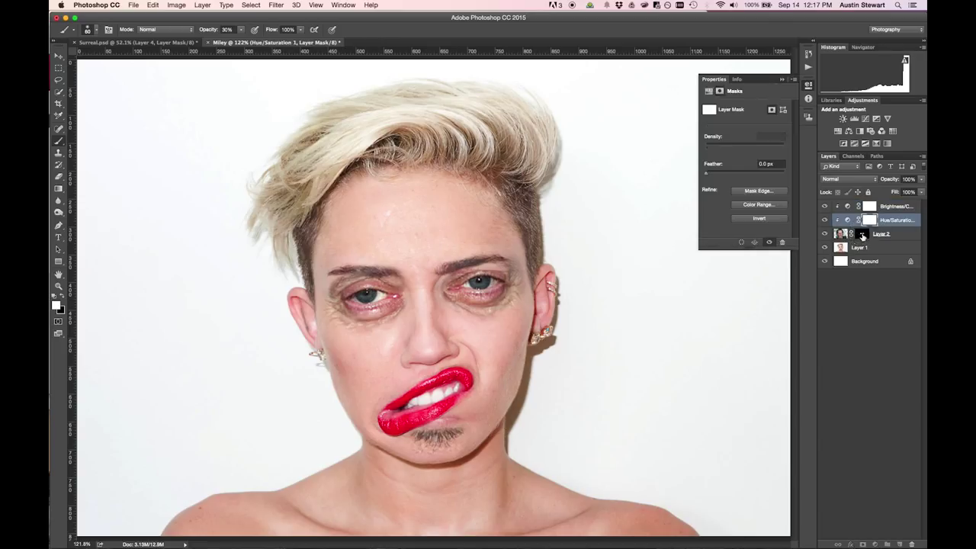
click(862, 234)
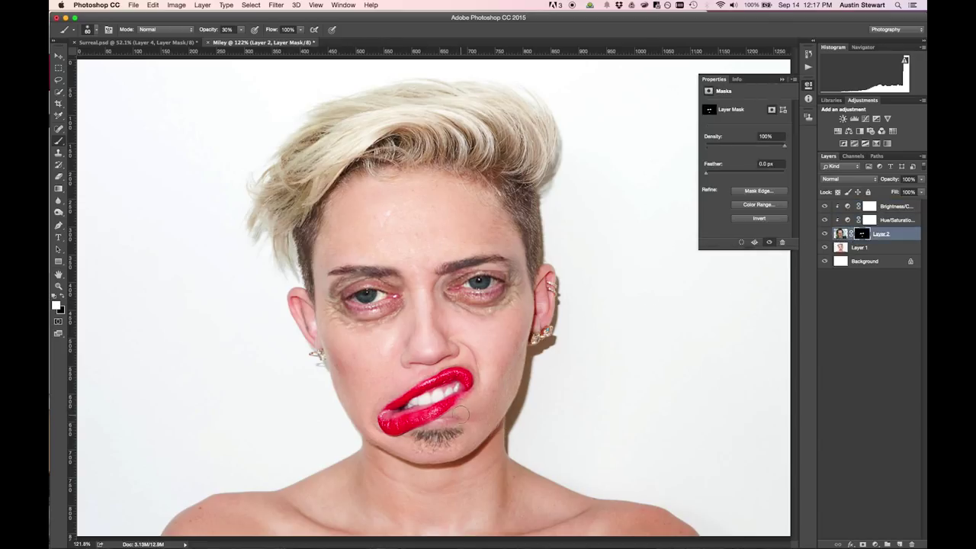
mouse_move(461, 414)
mouse_down()
mouse_move(442, 404)
mouse_move(472, 392)
mouse_up()
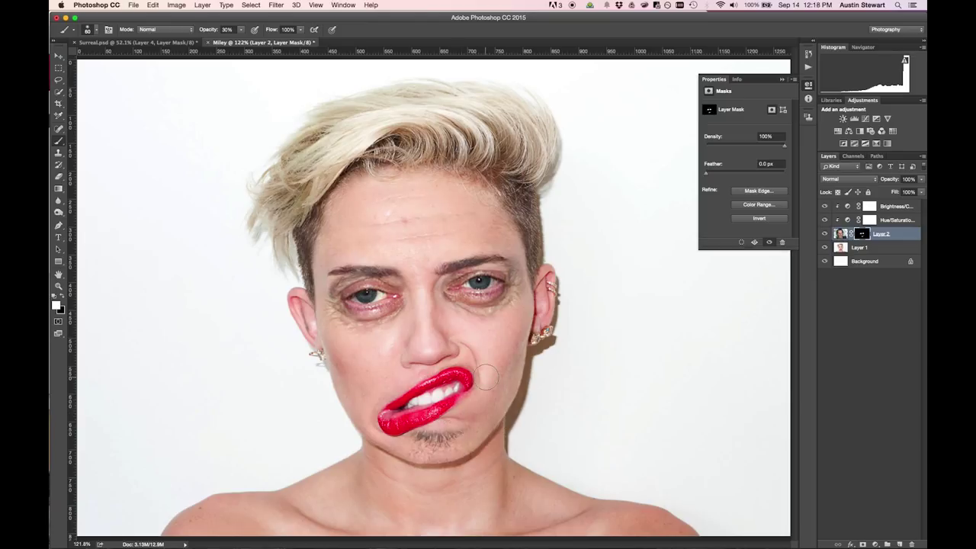